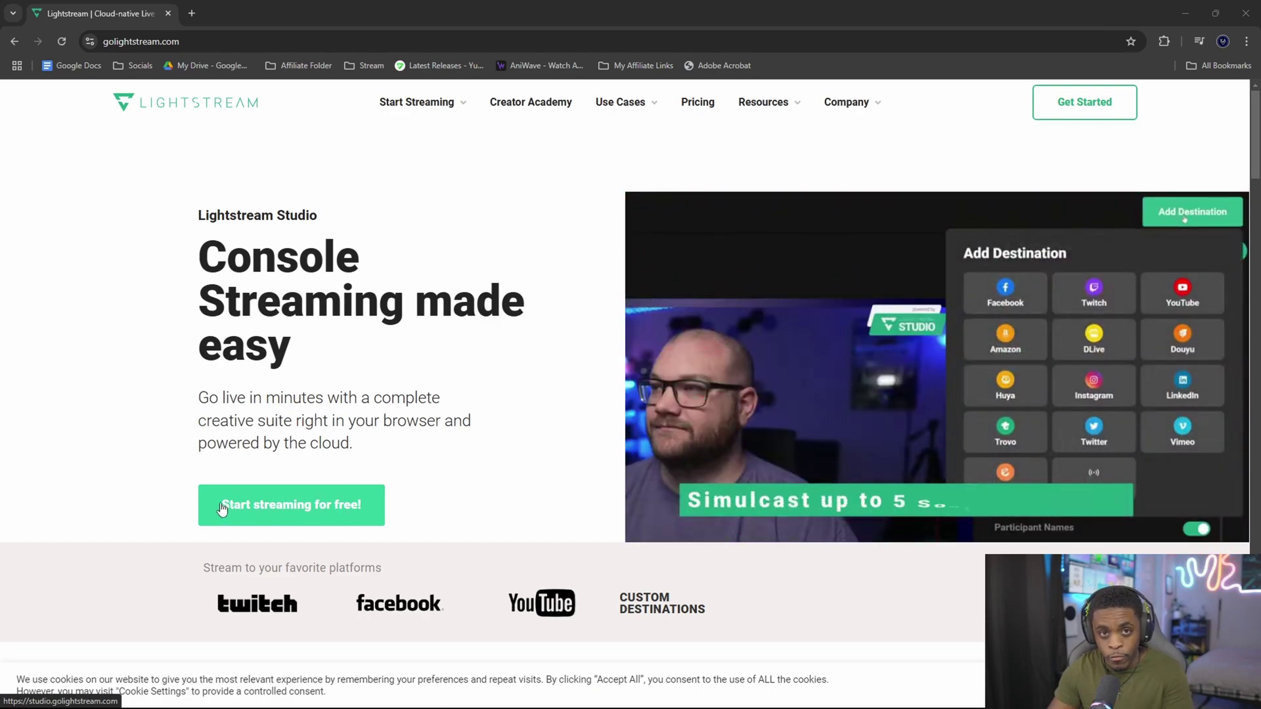
Start Lightstream Studio for free and join the studio as host with the chosen camera and microphone.
left_click(222, 506)
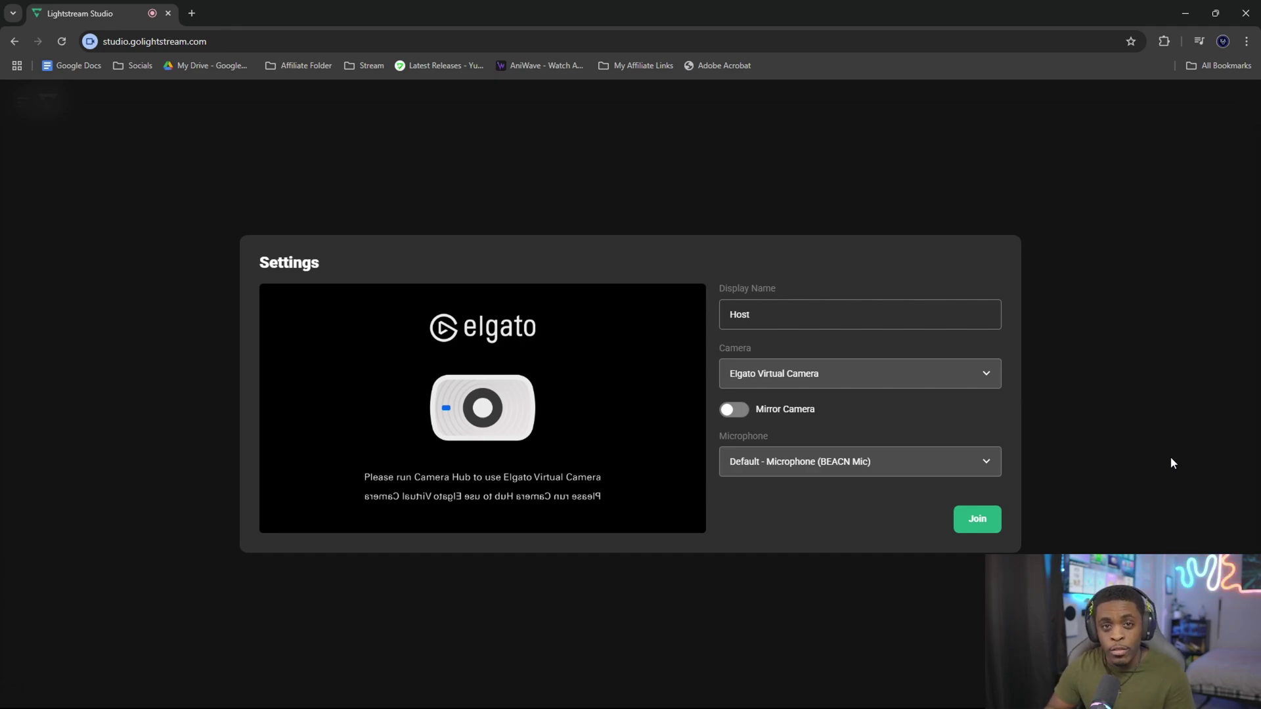
left_click(978, 519)
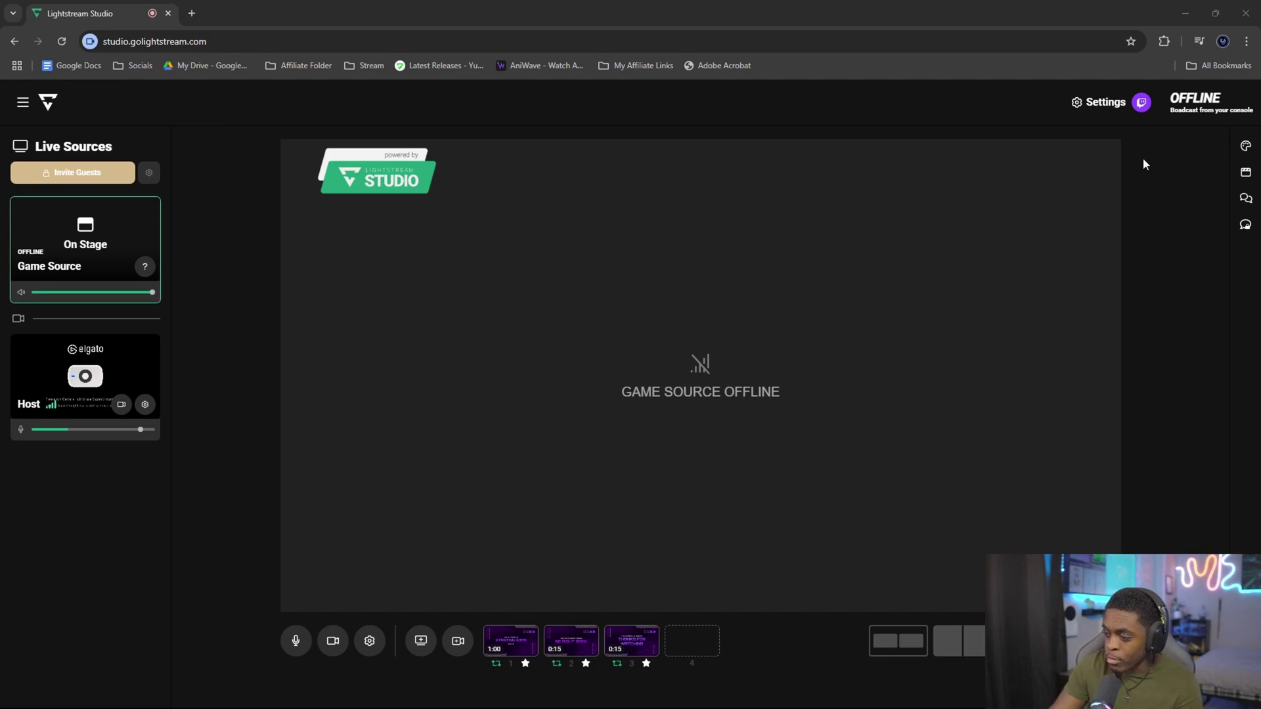
From the stream settings, begin adding a new streaming destination to reveal the platform grid.
left_click(1106, 103)
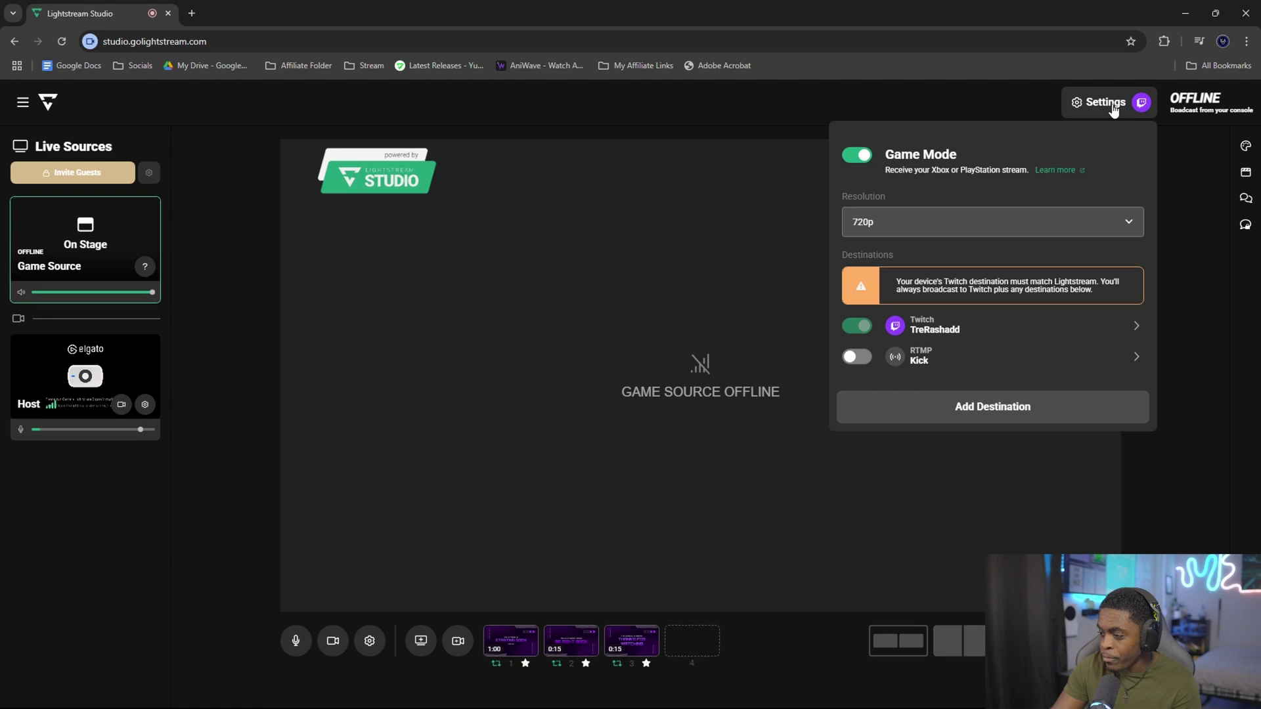
left_click(981, 408)
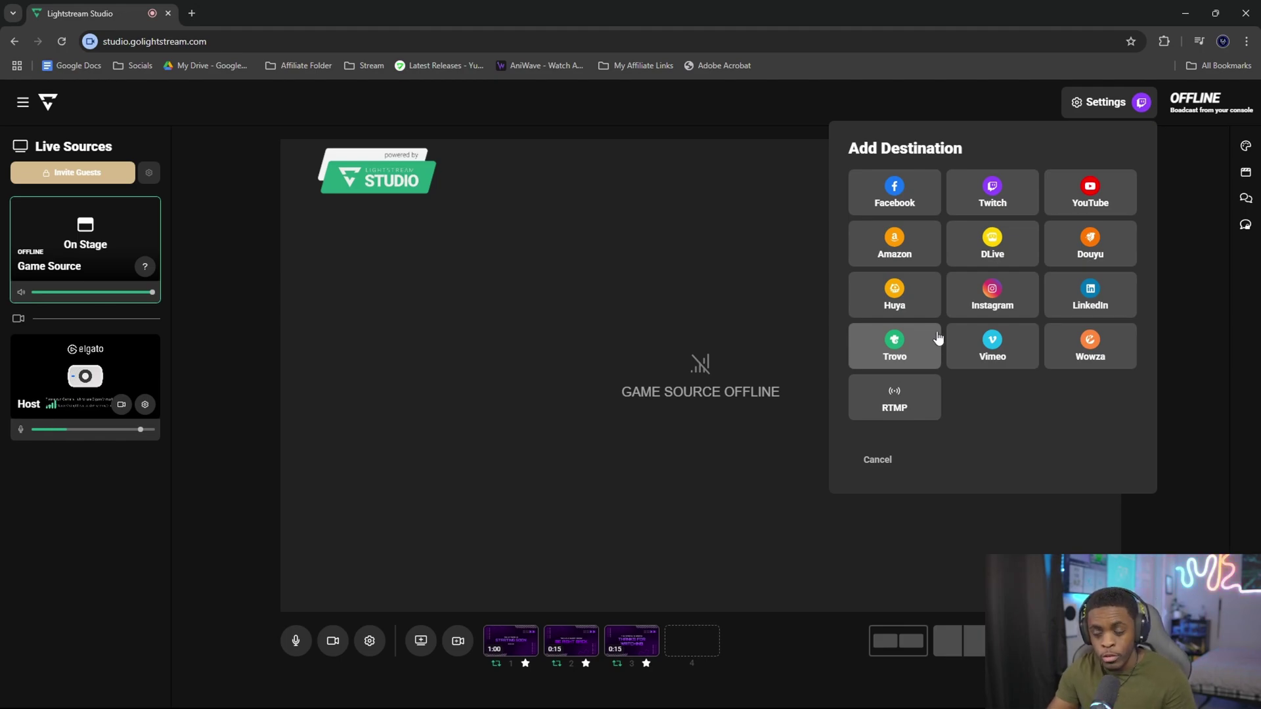
Connect a Facebook account as a destination and expand the Go Live On page list for My Stream.
left_click(890, 207)
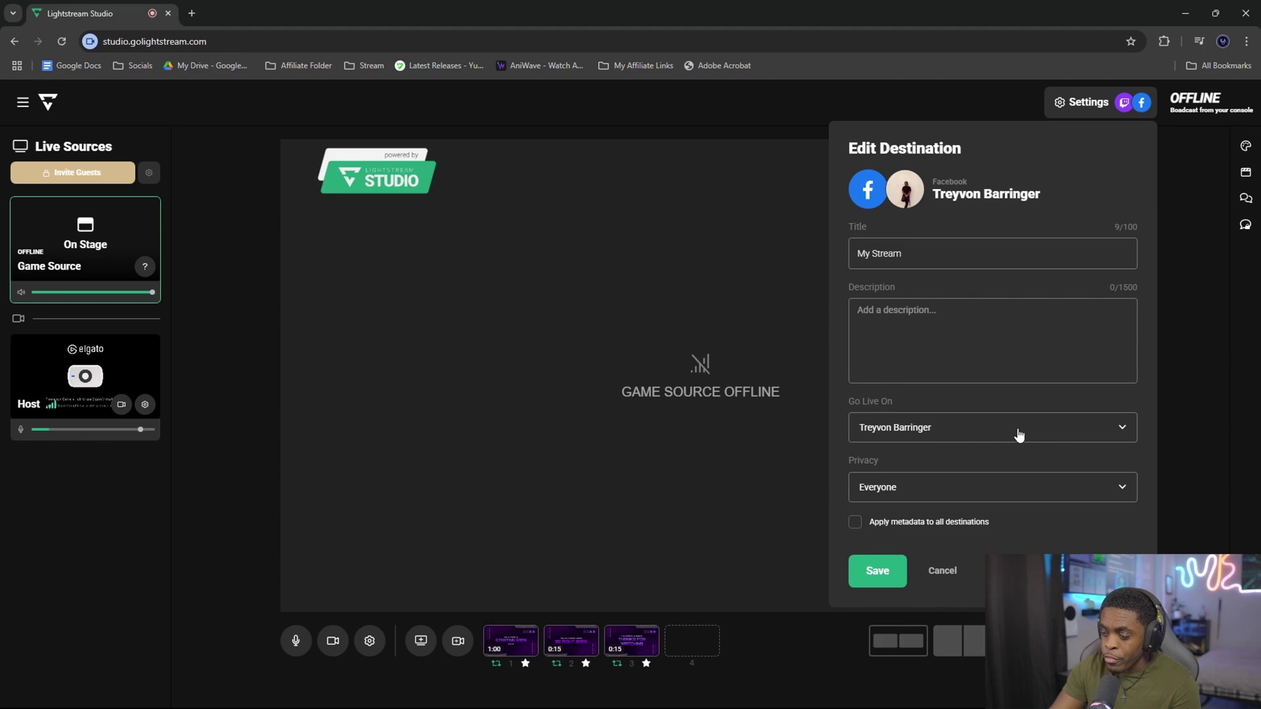
left_click(966, 440)
Save the Facebook destination going live on the KingofAces page with privacy set to Self.
scroll(1047, 510, "down", 2)
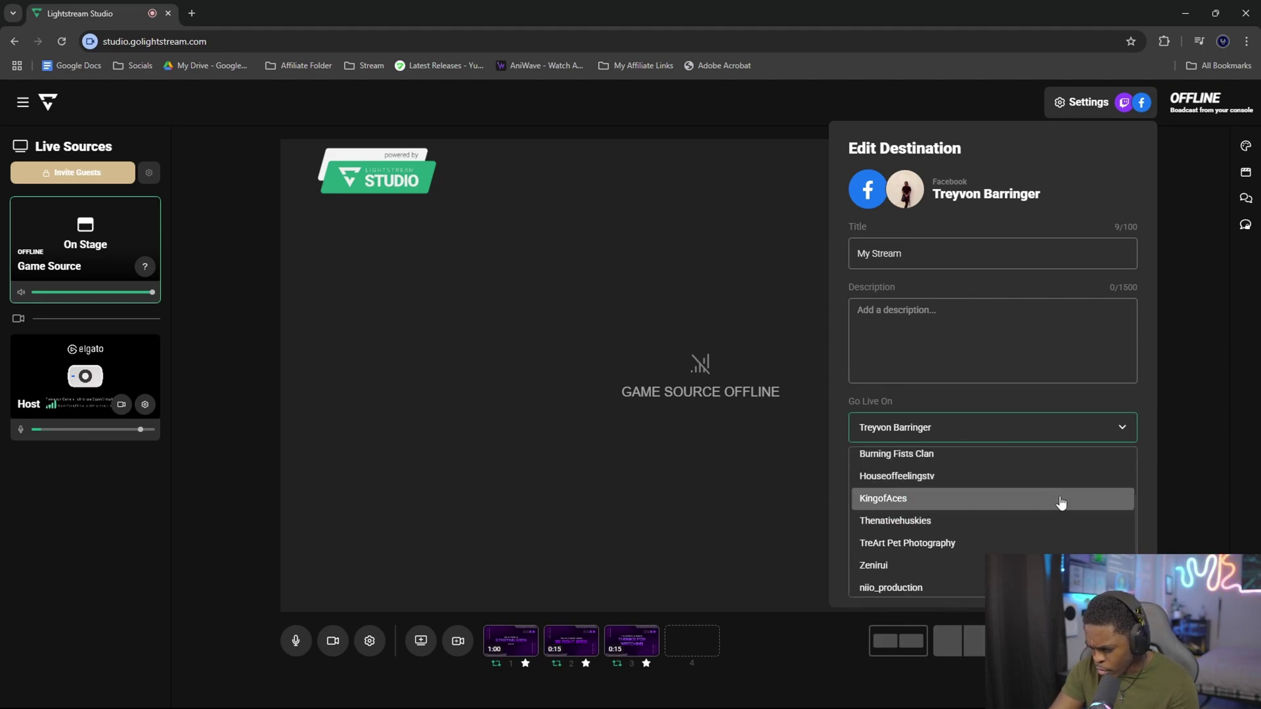
left_click(968, 503)
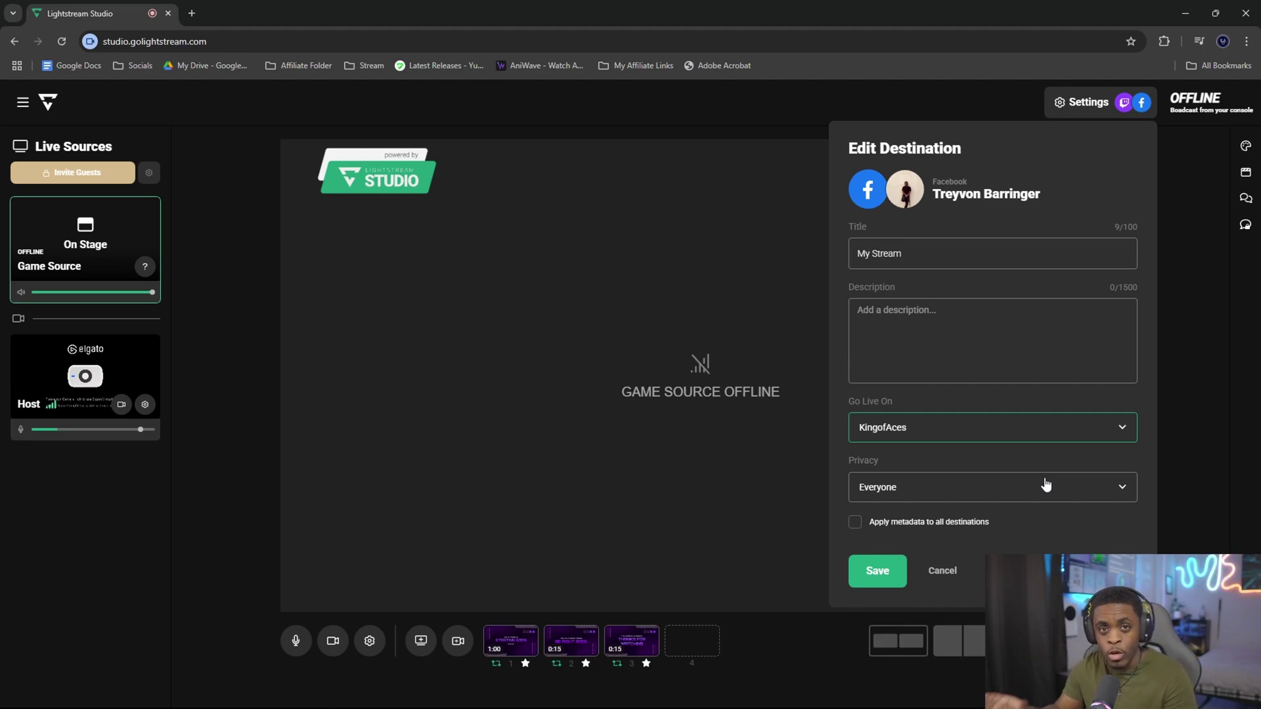
left_click(1028, 498)
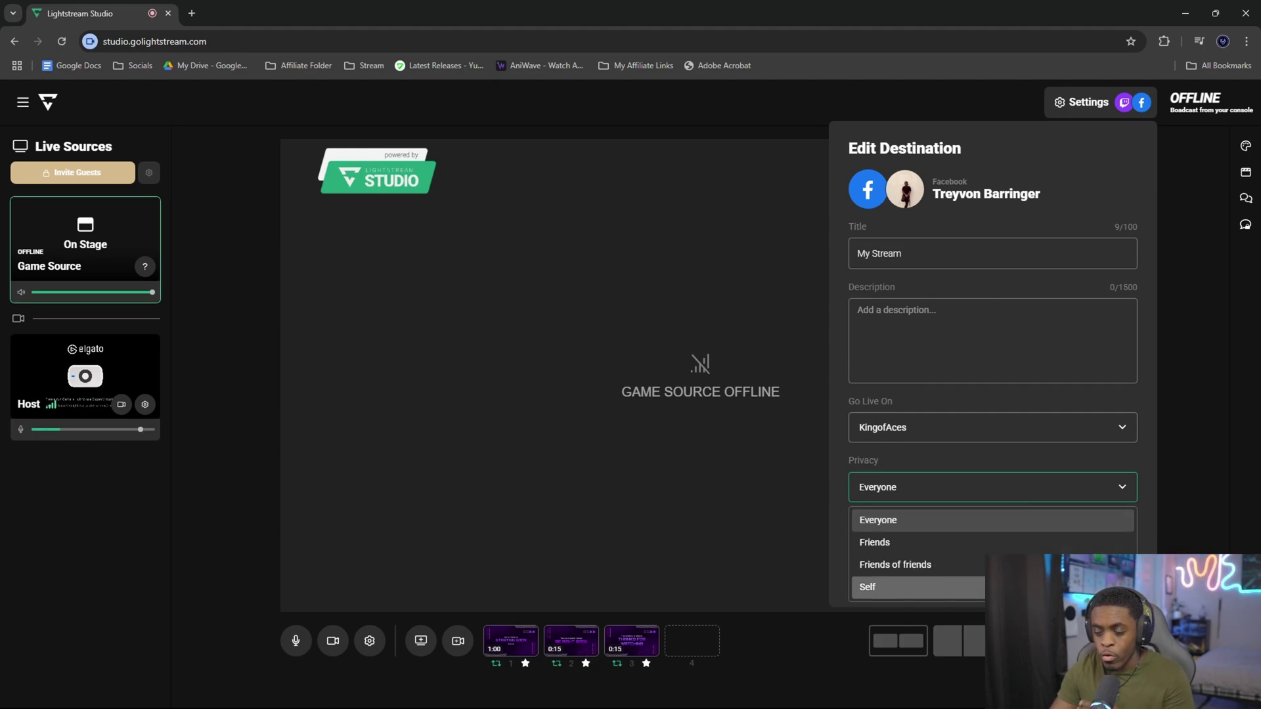
left_click(1035, 587)
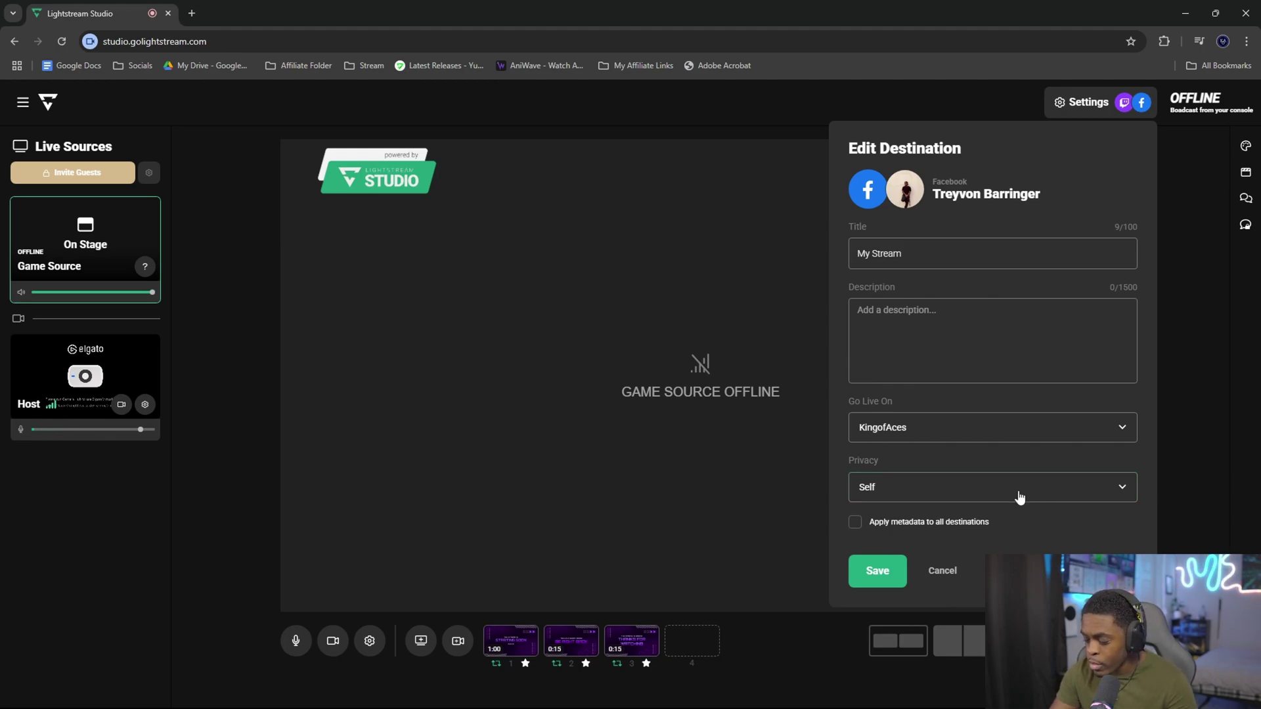
left_click(879, 573)
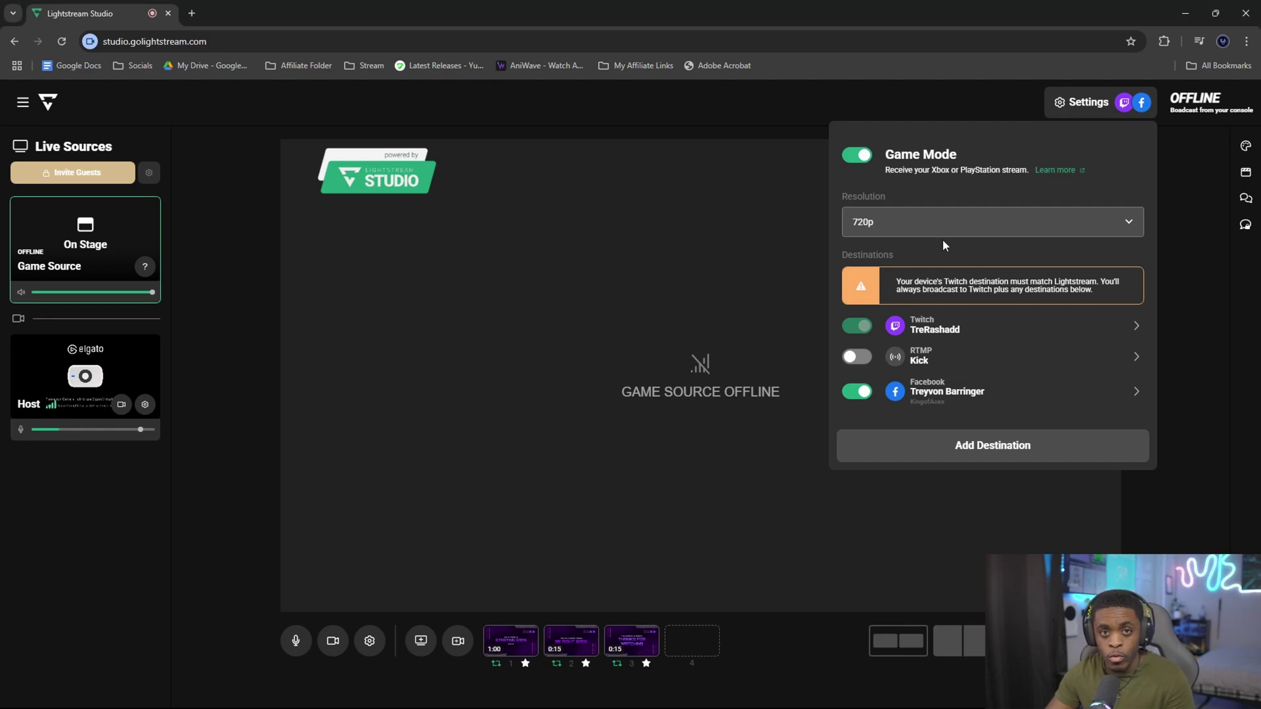
Review the premium plan needed for 1080p, keep 720p resolution, and close the settings panel.
left_click(962, 222)
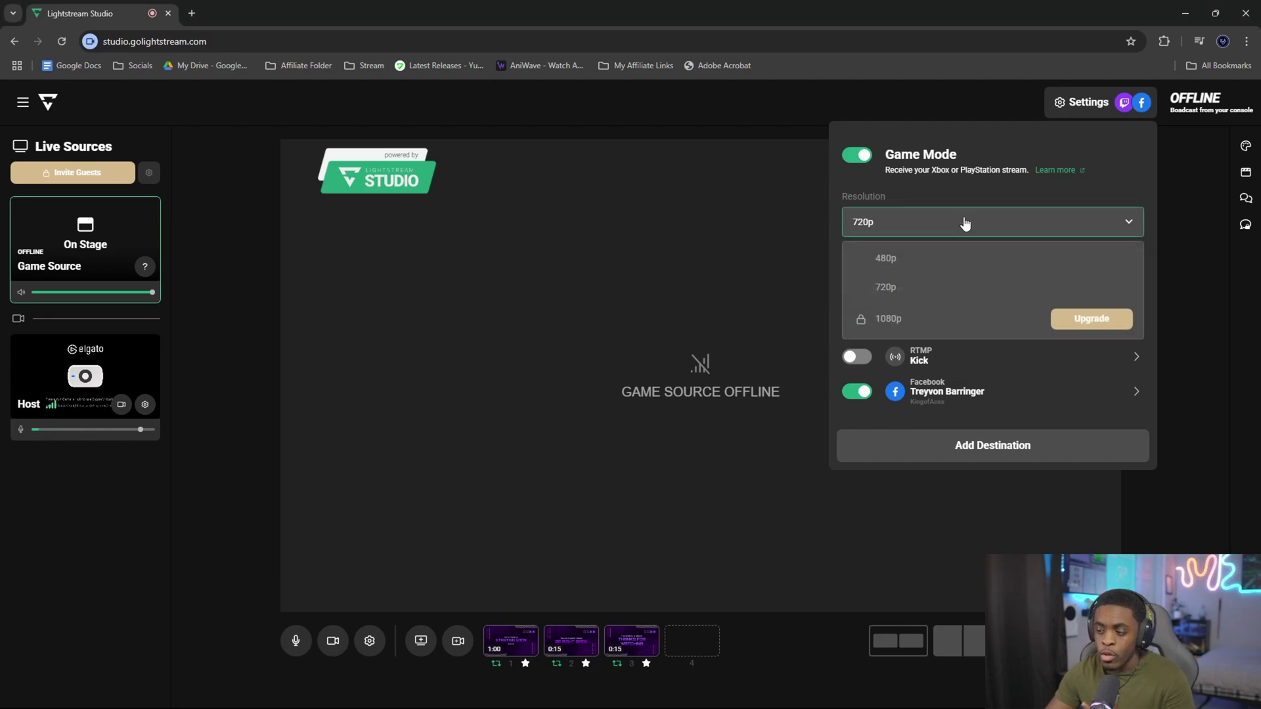
left_click(1082, 319)
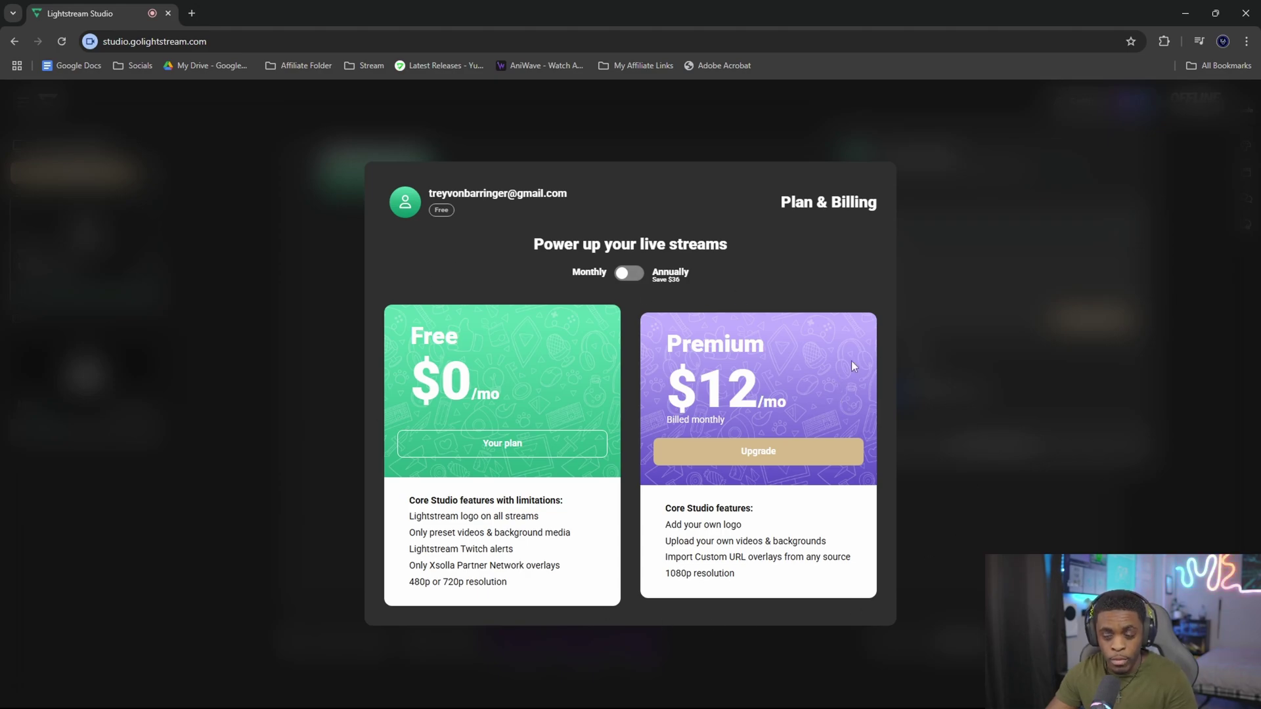
left_click(963, 326)
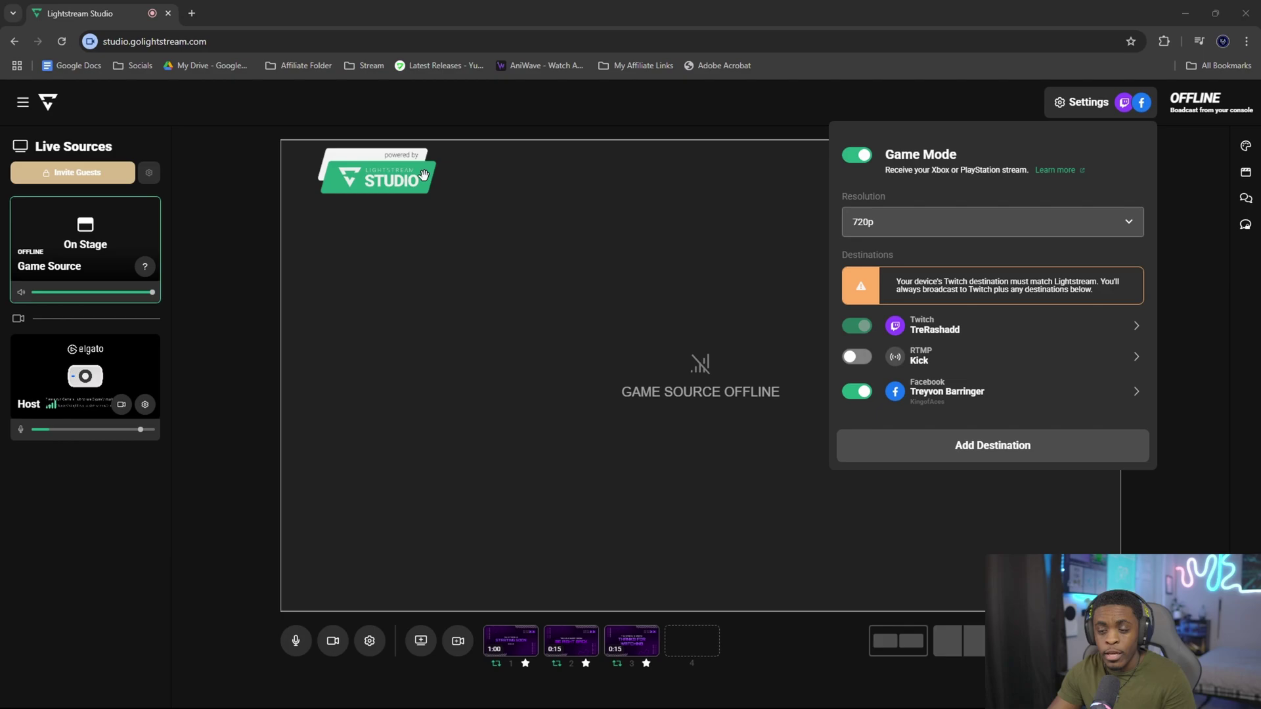
left_click(522, 183)
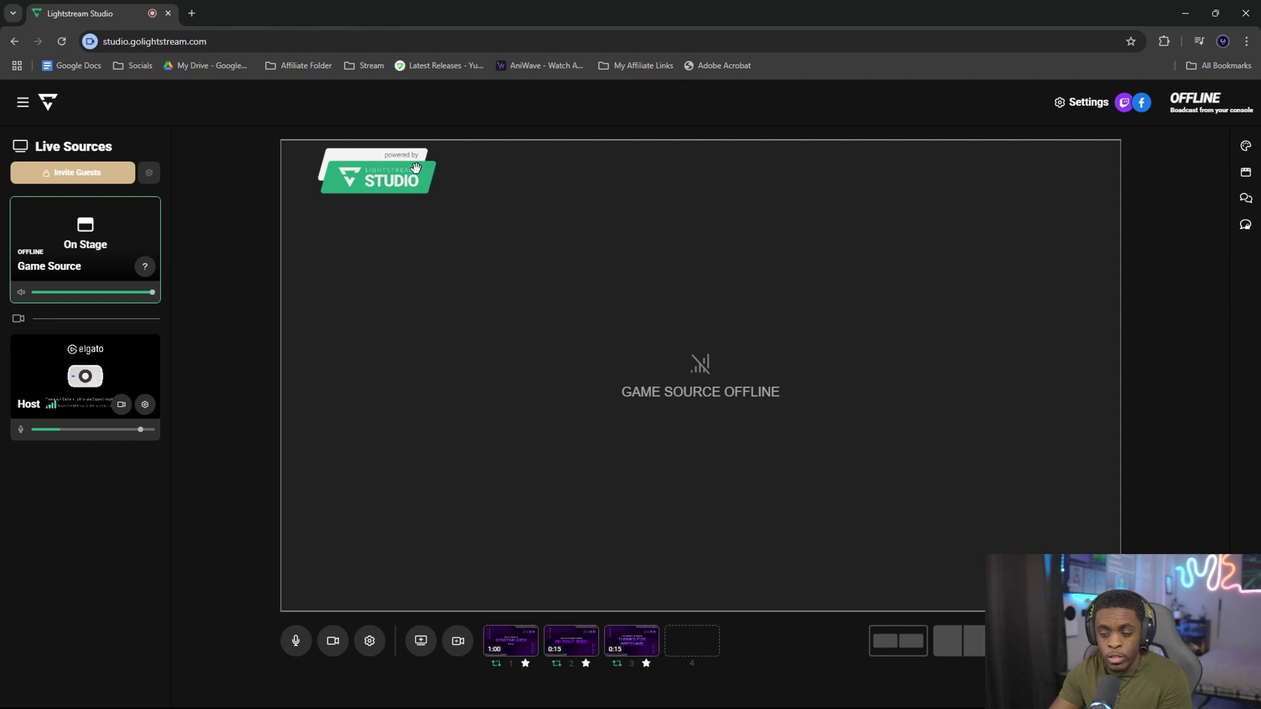
Try the logo at top right and bottom left, settling on Bottom Right in the Design panel.
left_click(1246, 148)
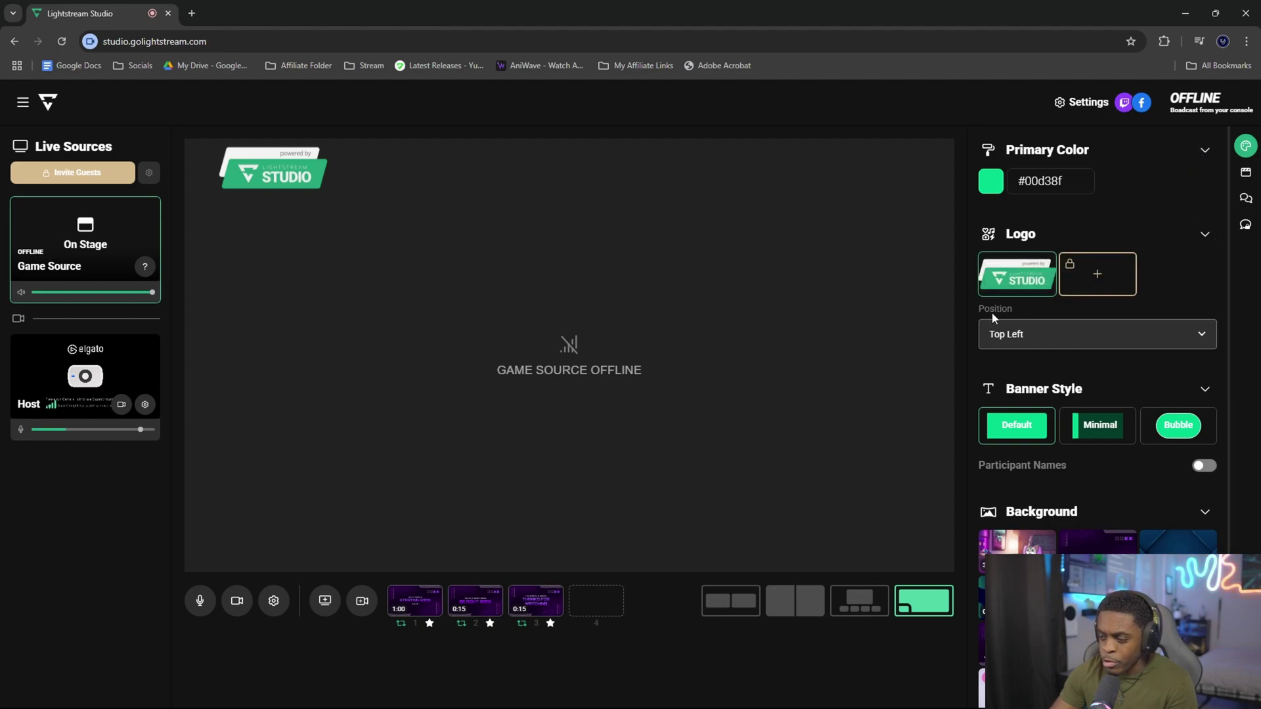
left_click(1046, 336)
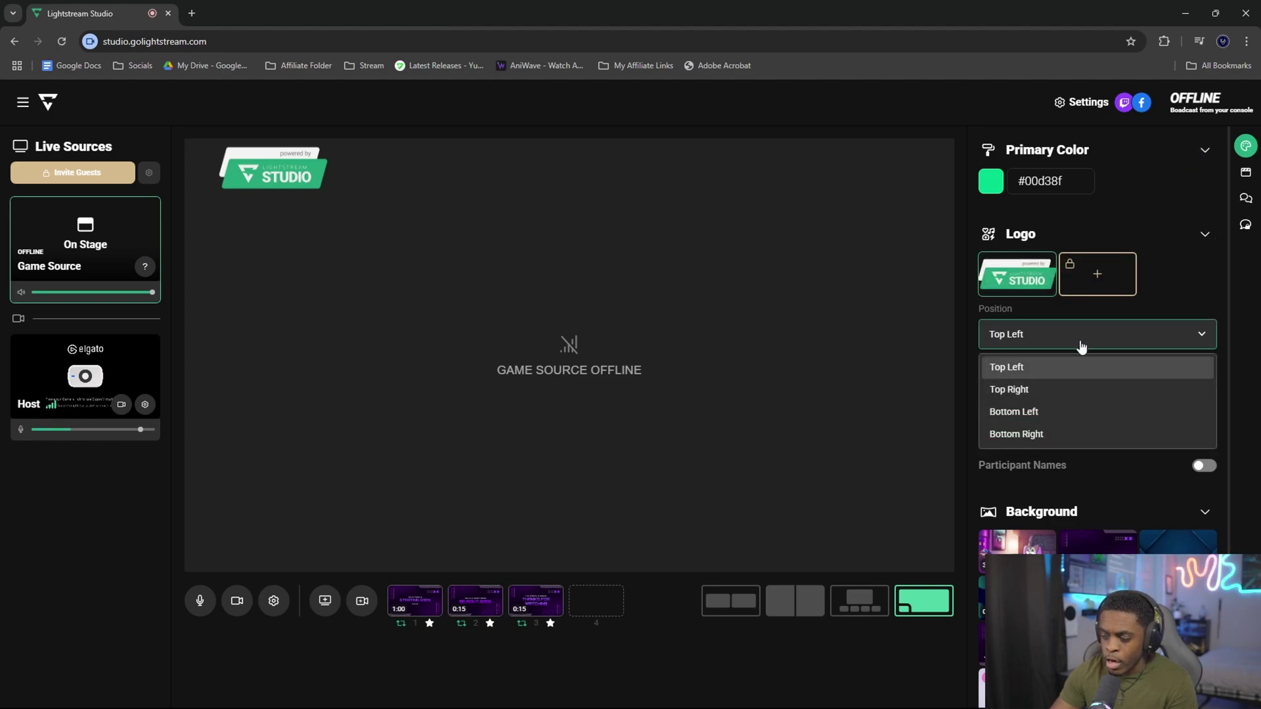
left_click(1064, 389)
left_click(1069, 343)
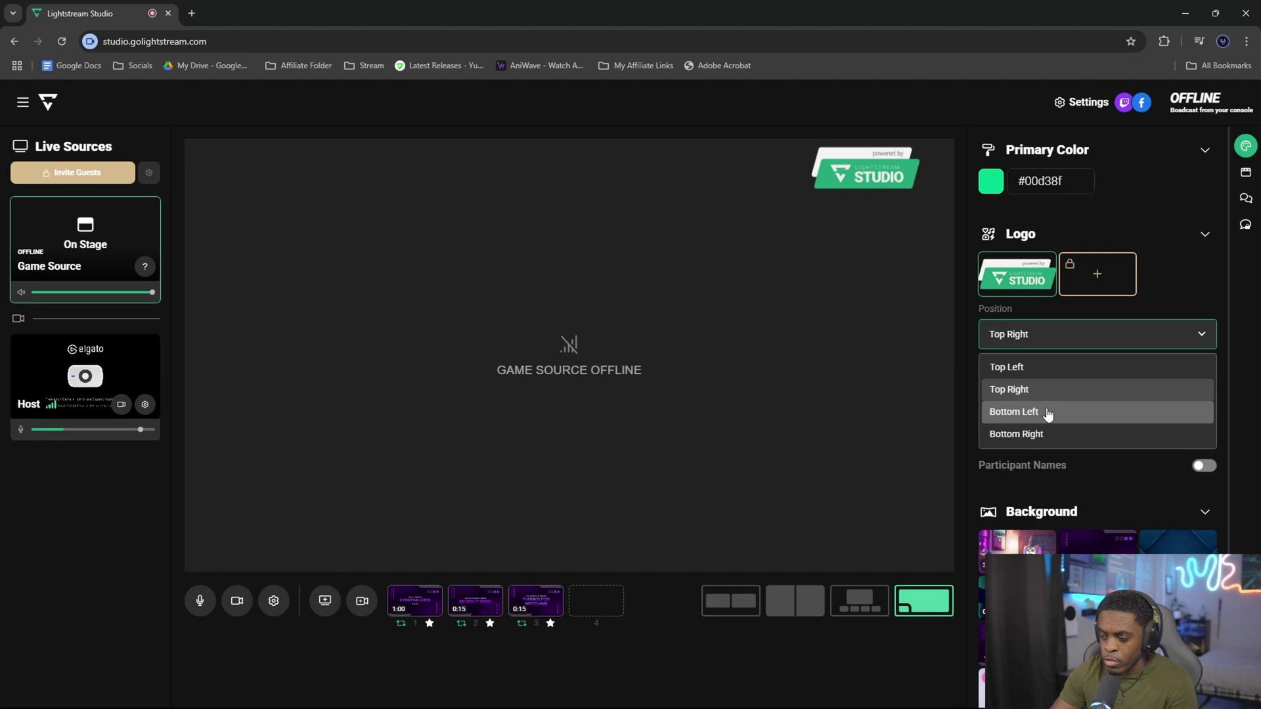
left_click(1048, 413)
left_click(1061, 343)
left_click(1062, 436)
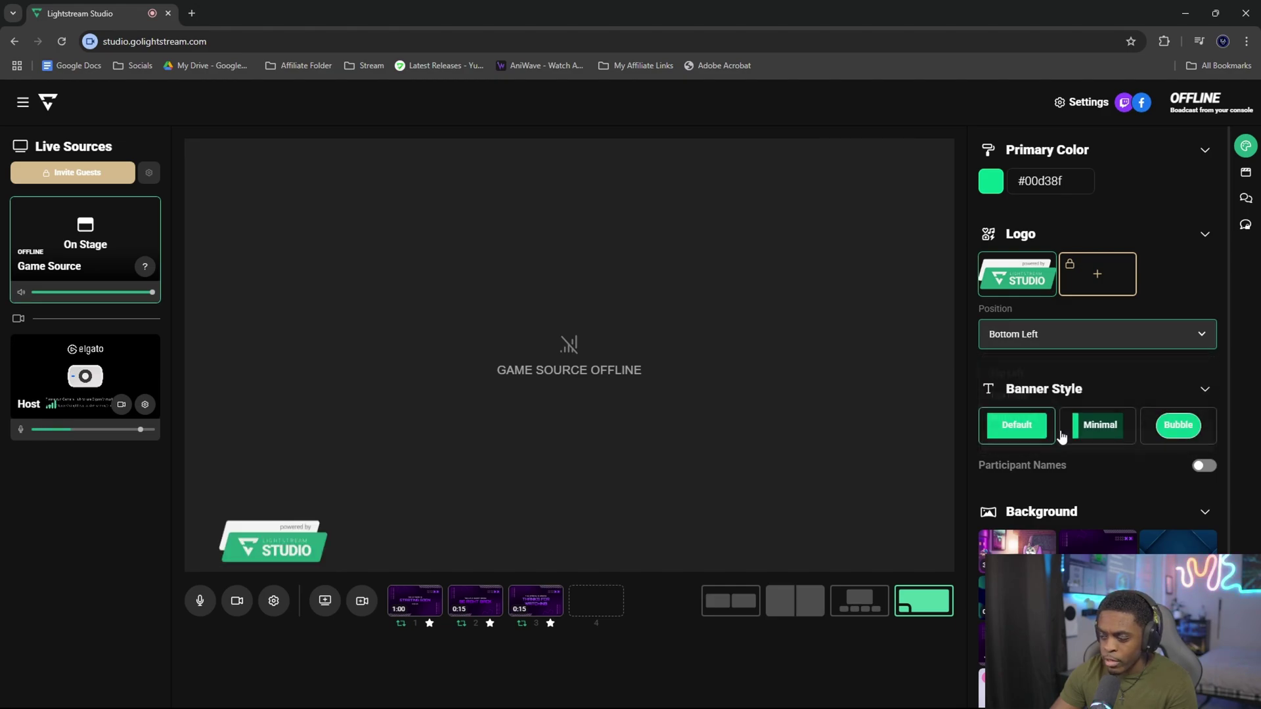
scroll(1137, 366, "down", 1)
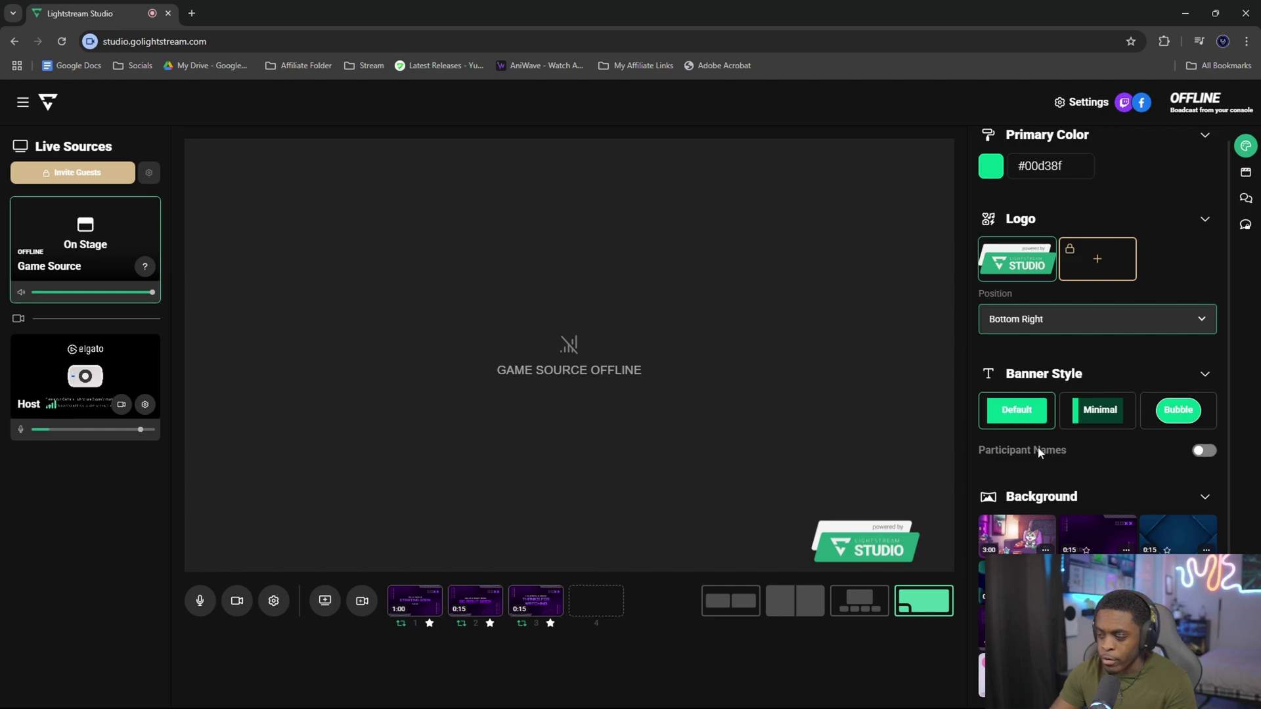
key("Escape")
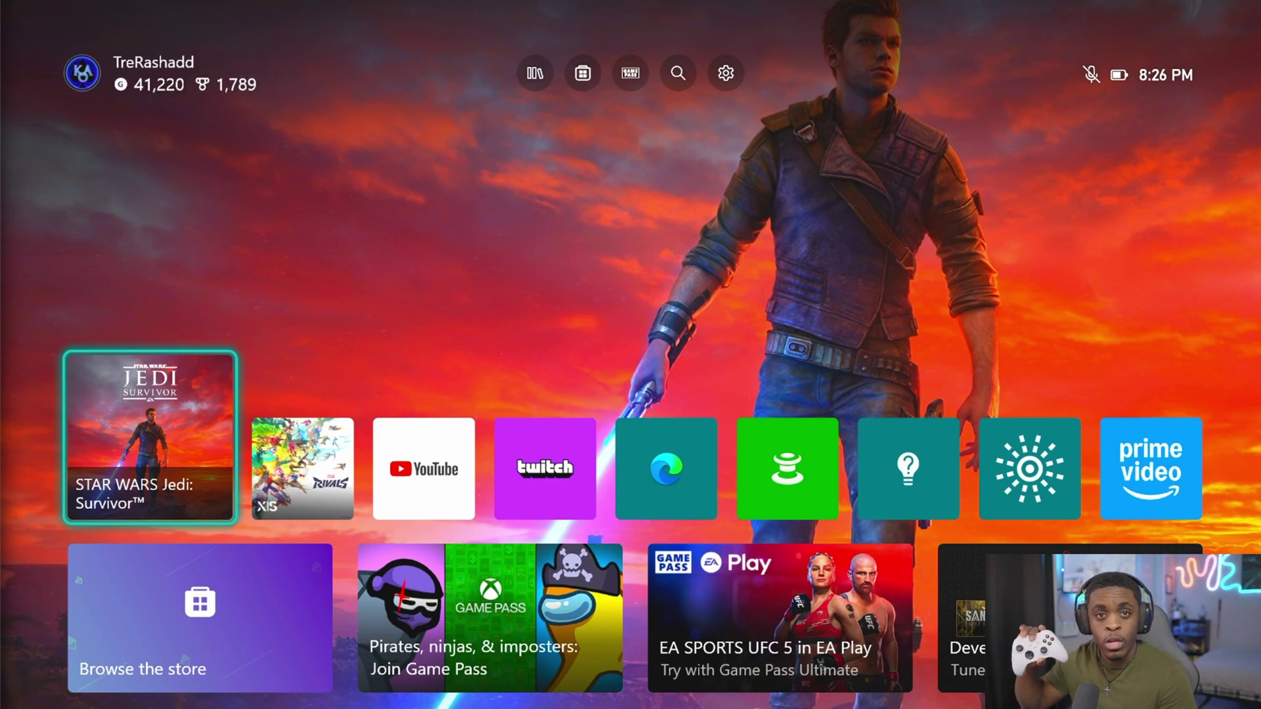
From the Xbox guide's Capture & share tab, open the Live streaming setup for Twitch.
key("super")
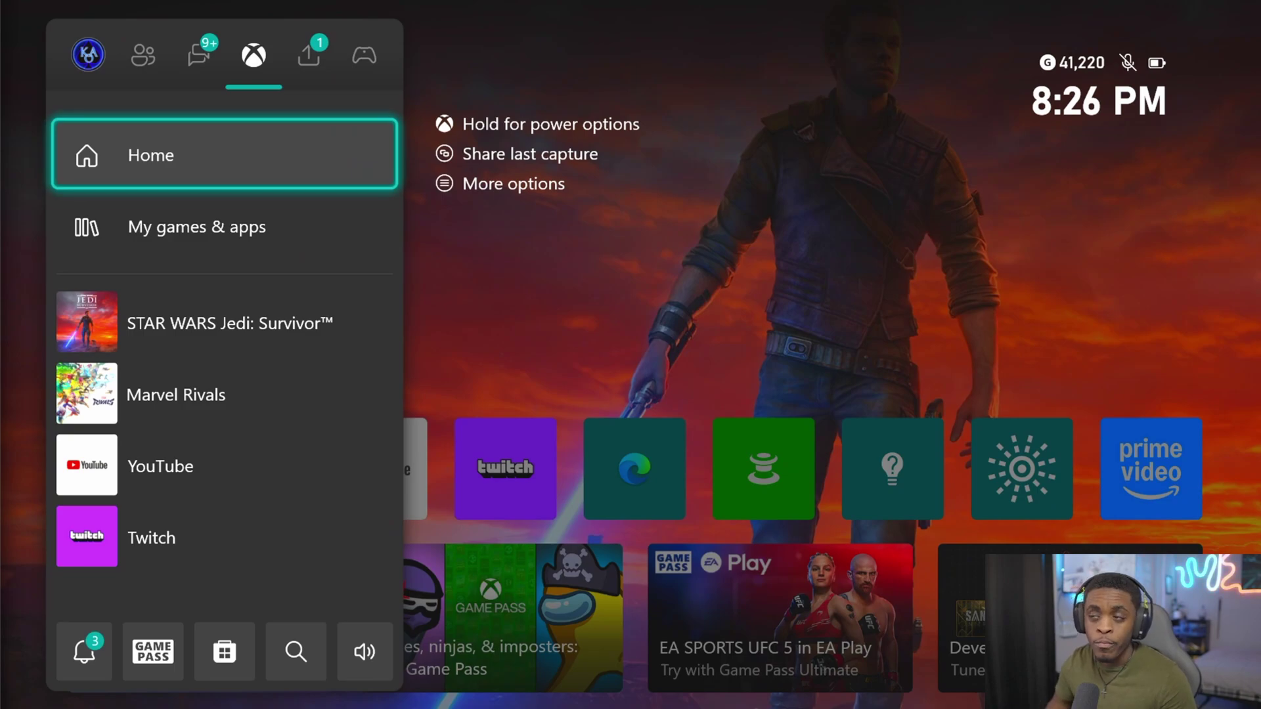
key("Right")
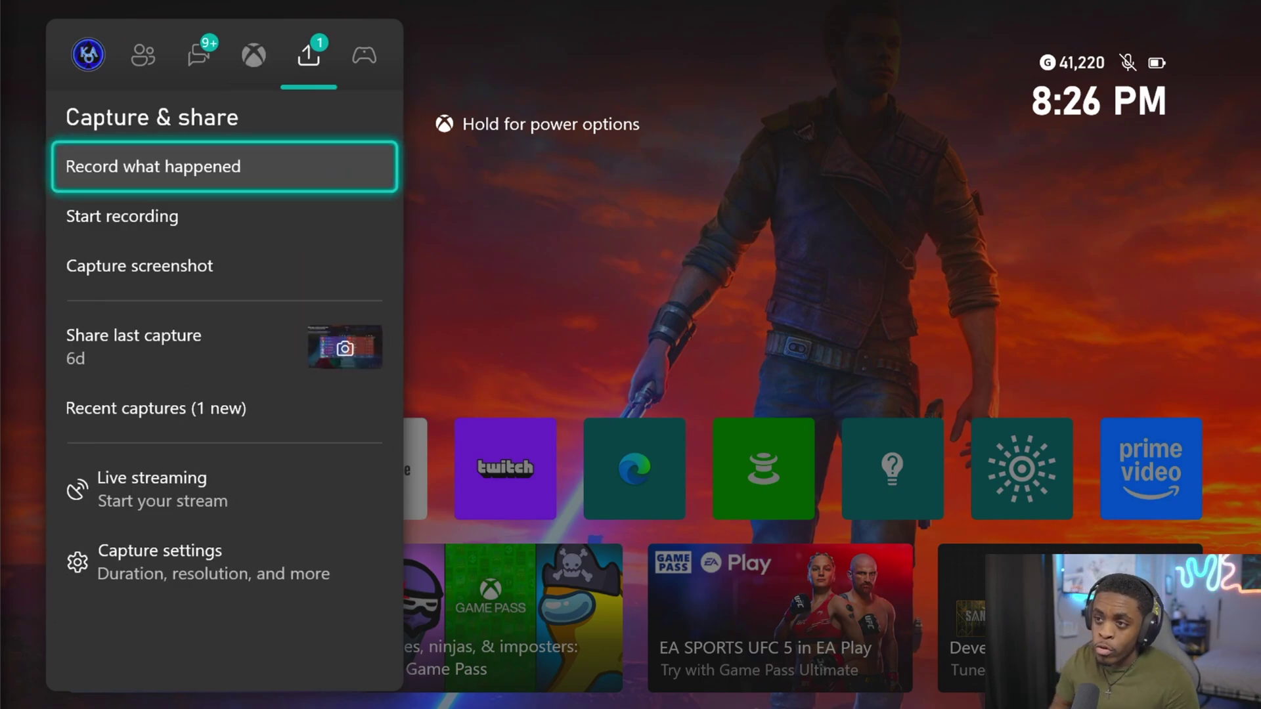
key("Down")
key("Down")
key("Down")
key("Down")
key("Down")
key("Return")
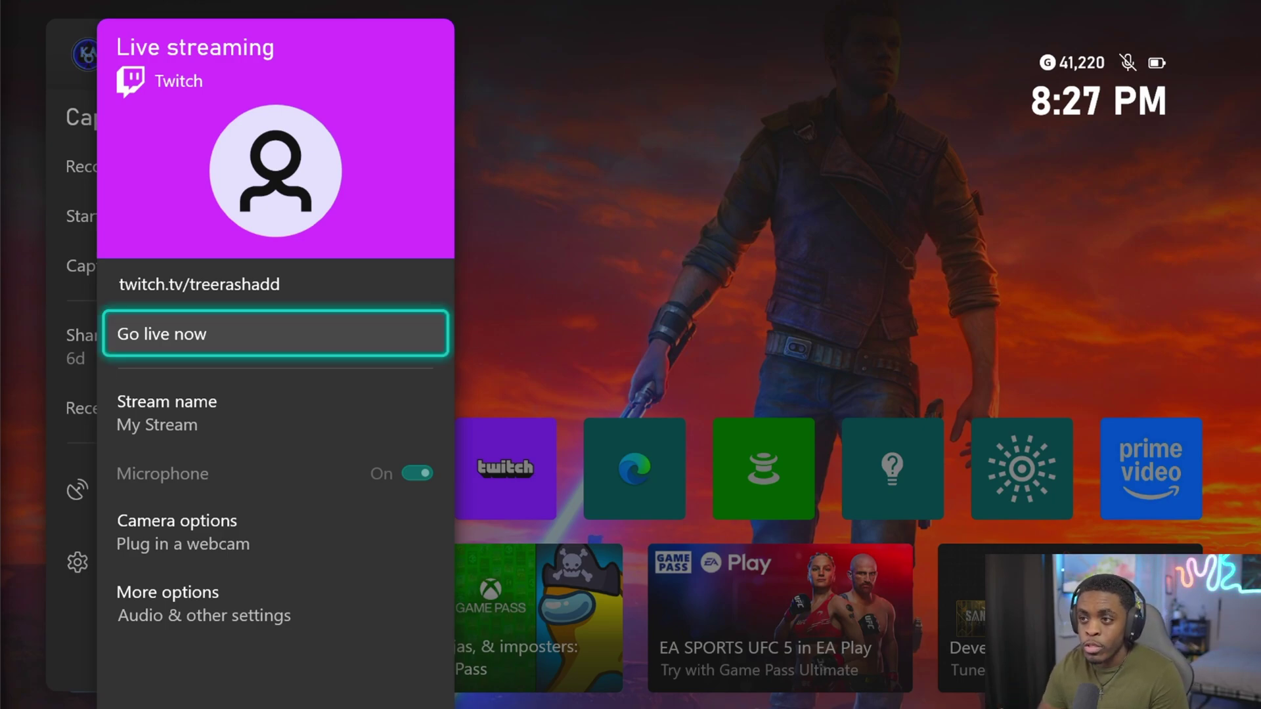
key("Down")
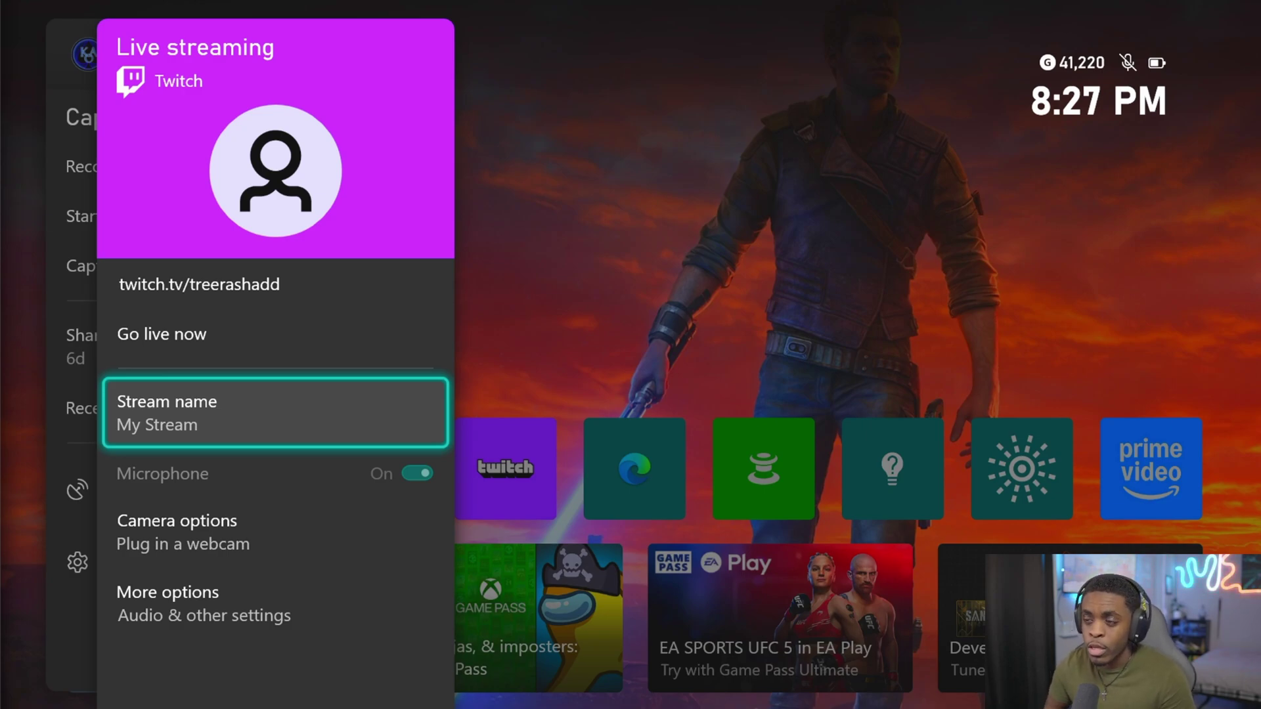
key("Down")
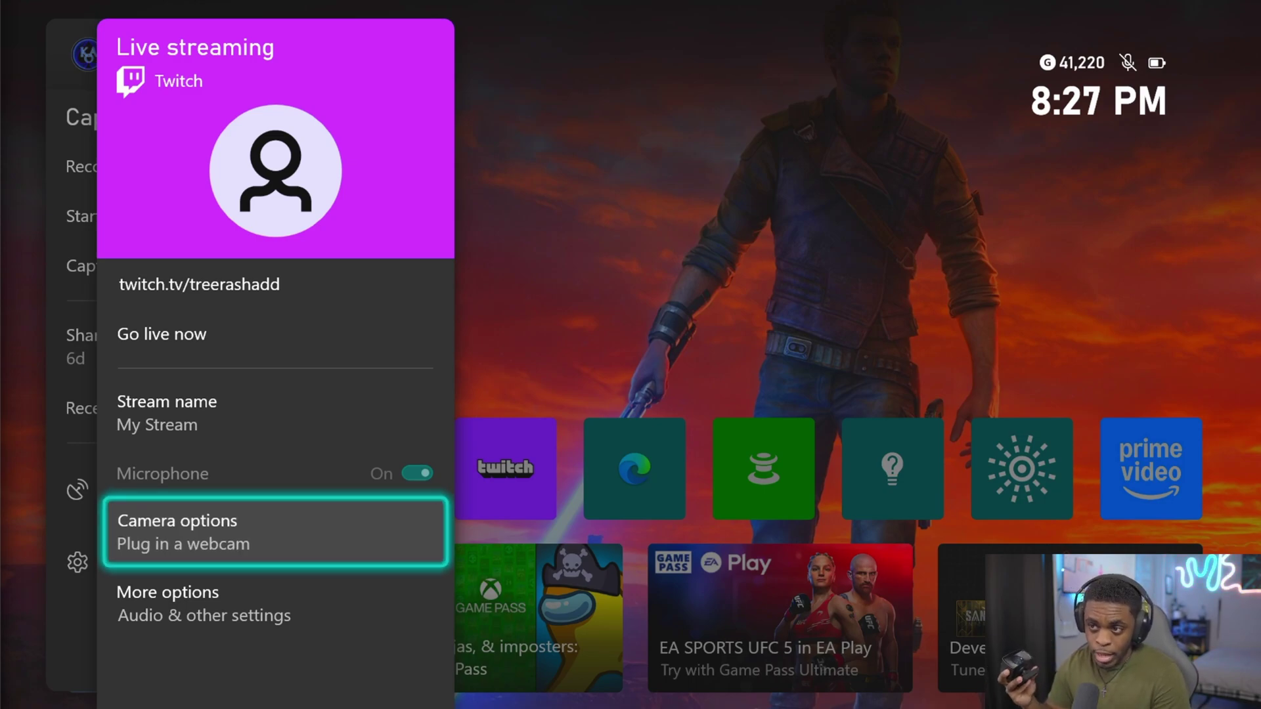
key("Return")
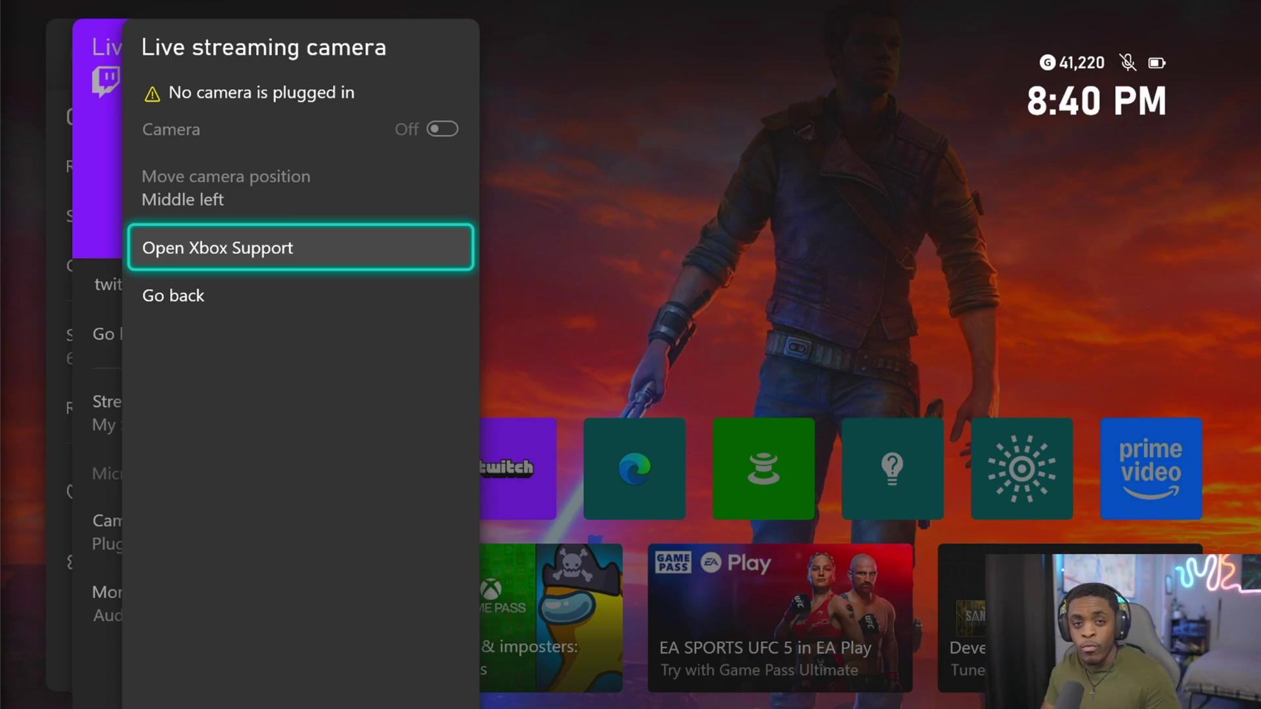
key("Escape")
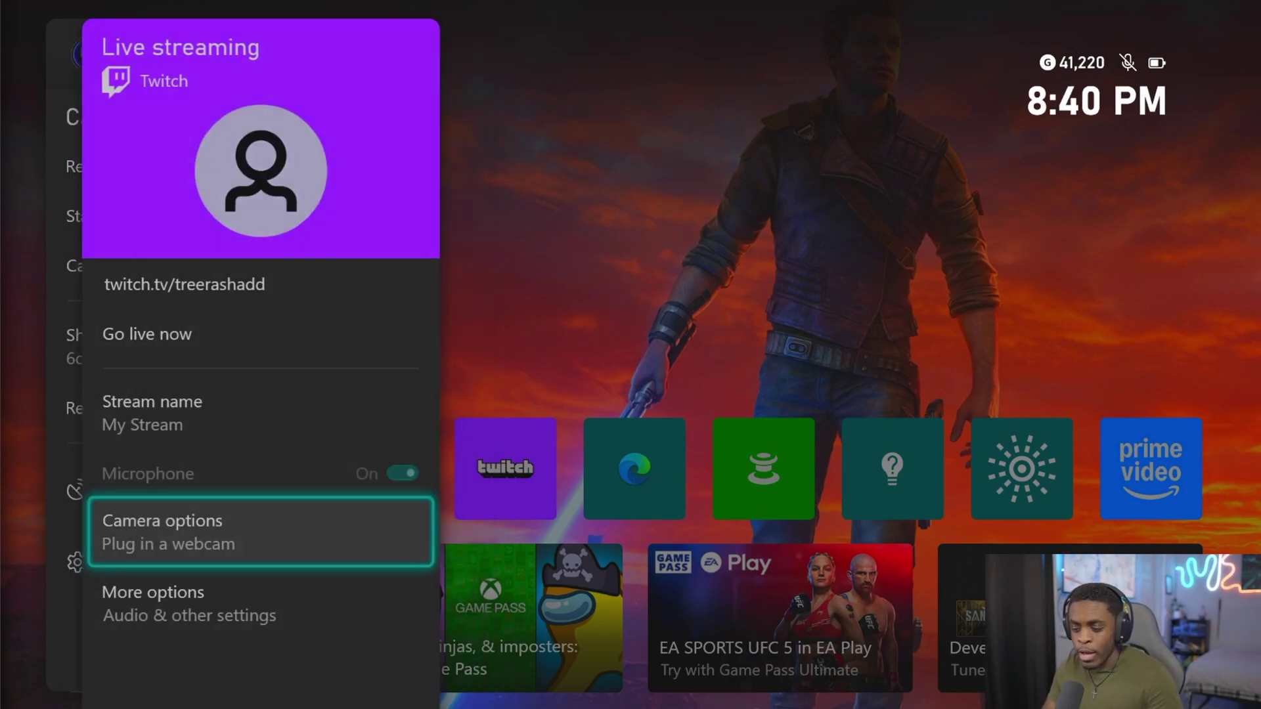
Open Live streaming options via More options to reach resolution, overlay and destination settings.
key("Down")
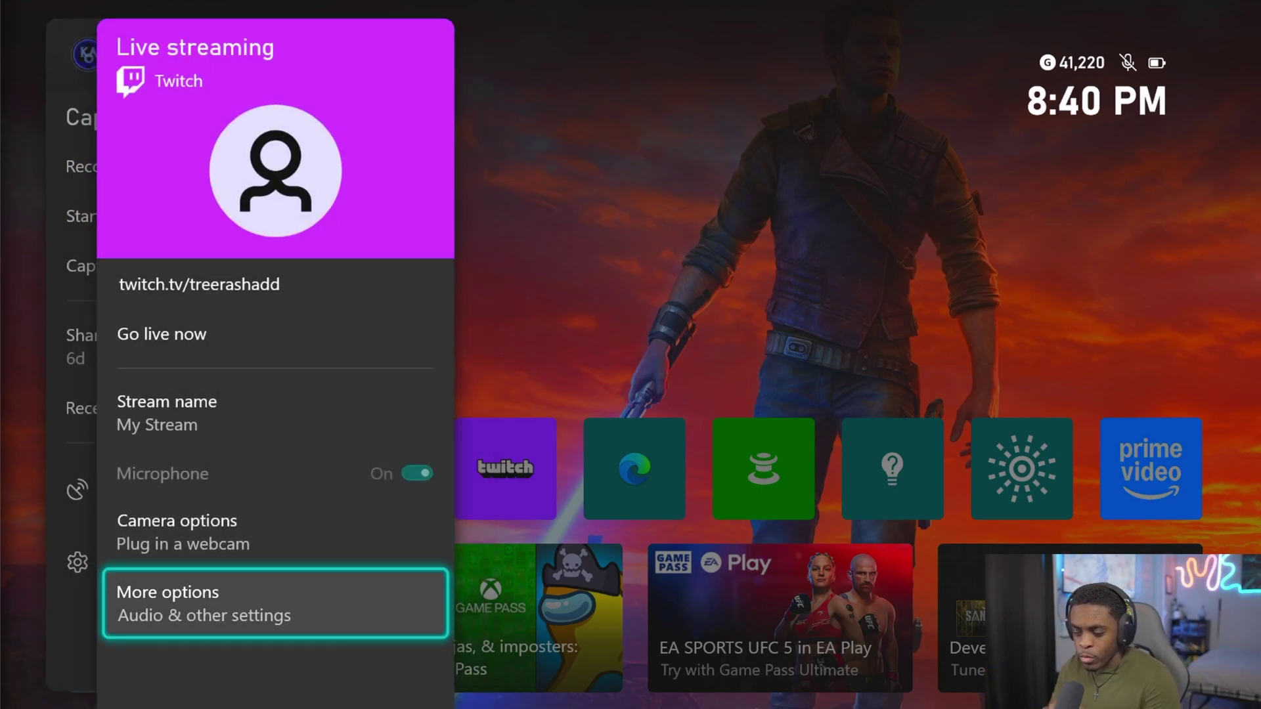
key("Return")
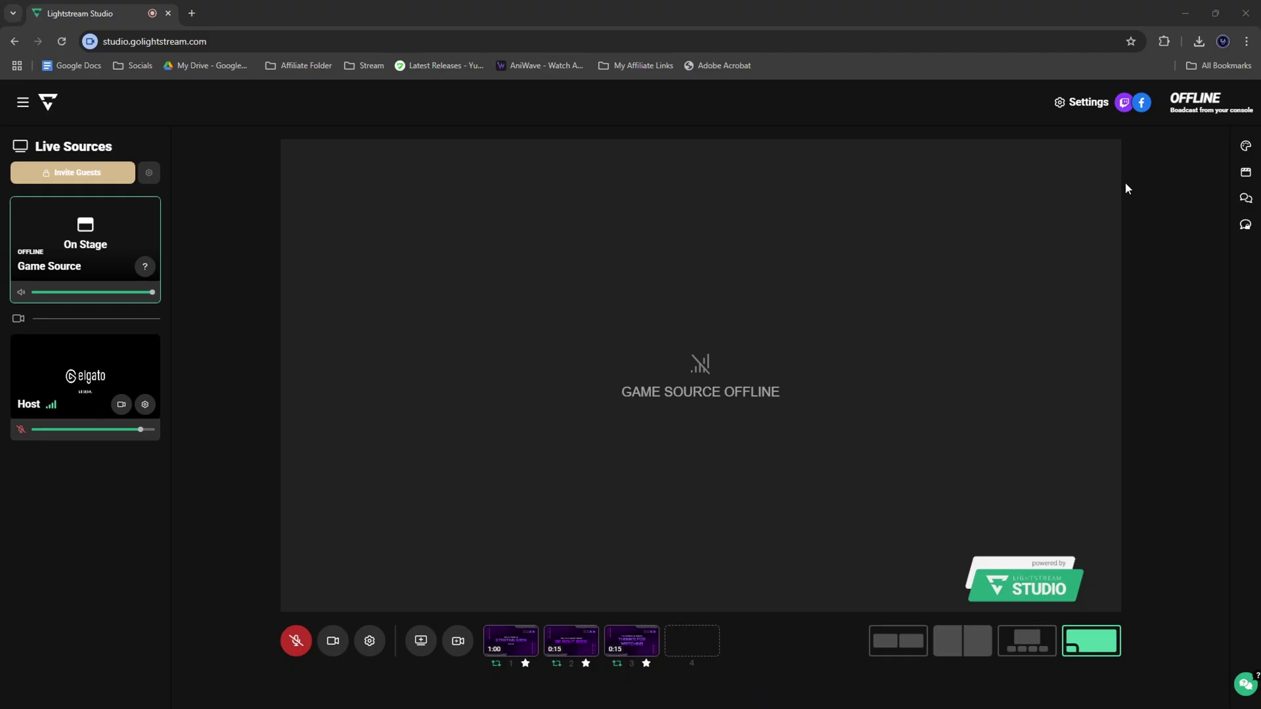
Open the Lightstream Studio settings dropdown while Game Source is still offline.
left_click(1085, 105)
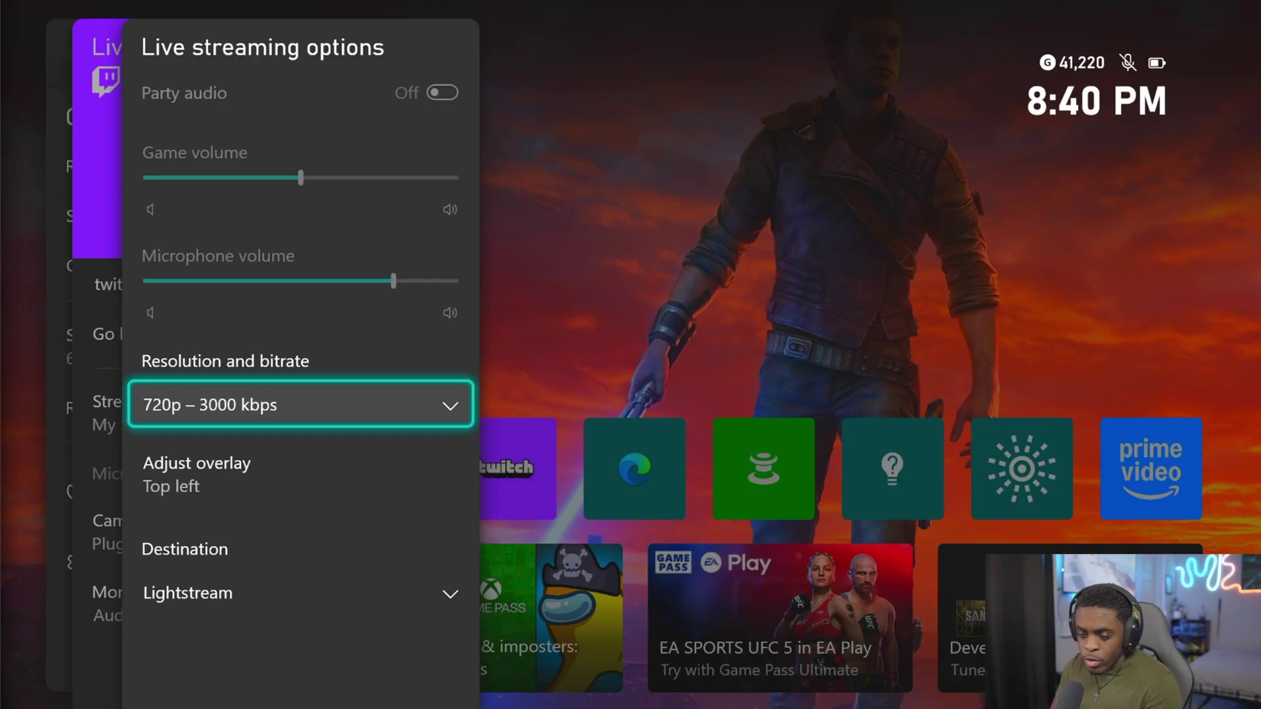
Keep the stream overlay at Top left with transparency back at maximum after trying alternatives.
key("Down")
key("Return")
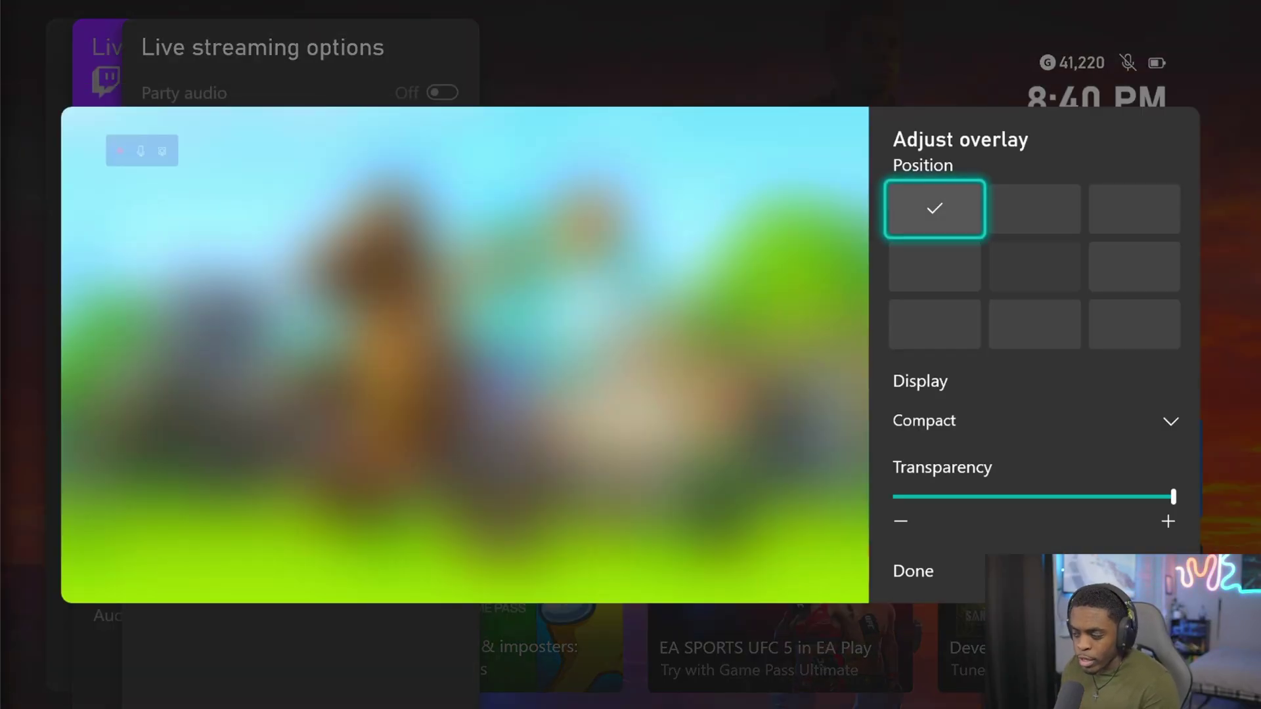
key("Down")
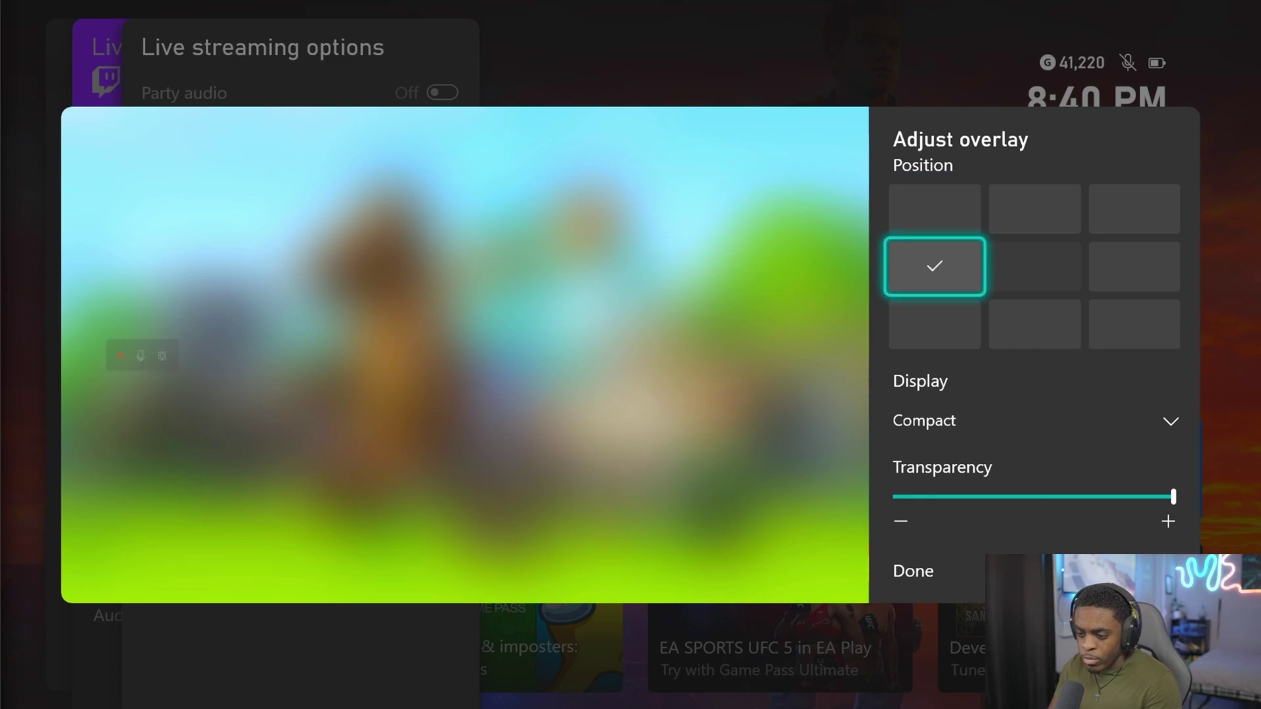
key("Up")
key("Down")
key("Down")
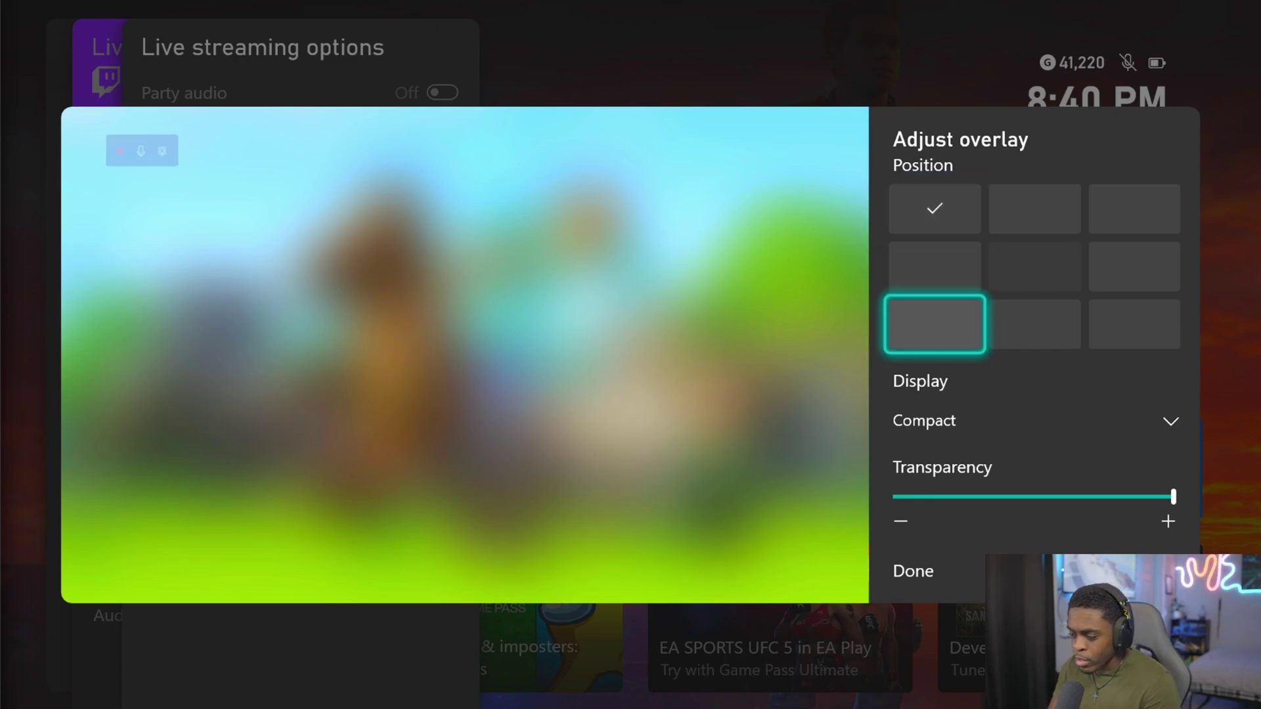
key("Down")
key("Down")
key("Left")
key("Left")
key("Left")
key("Left")
key("Left")
key("Left")
key("Left")
key("Left")
key("Left")
key("Left")
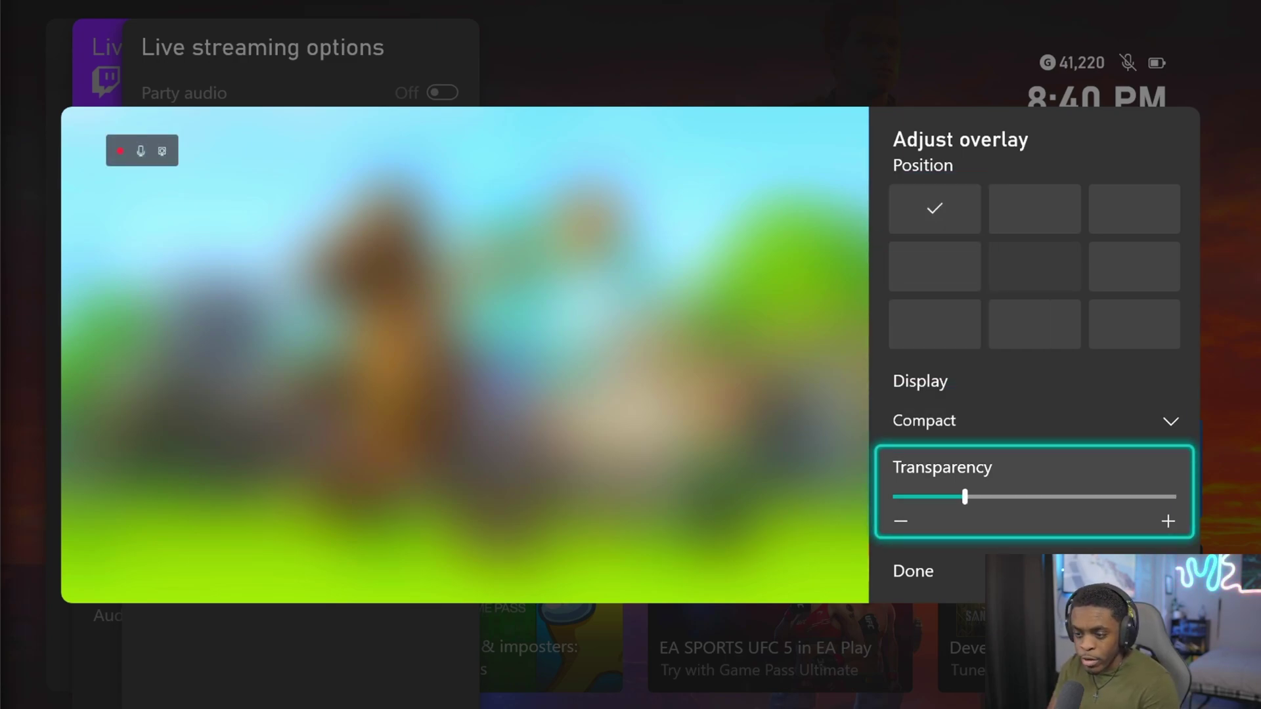
key("Right")
key("Right")
key("Right")
key("Right")
key("Right")
key("Right")
key("Right")
key("Right")
key("Right")
key("Right")
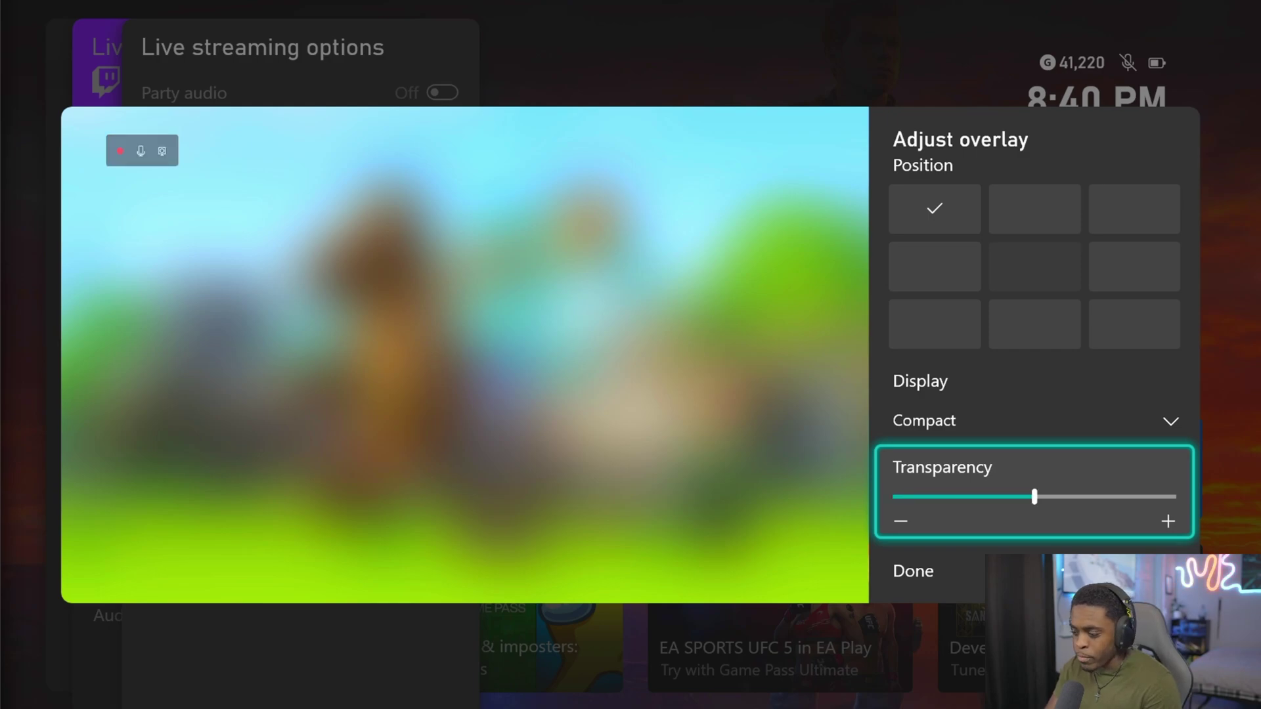
key("Escape")
Confirm Lightstream, not Twitch, as the stream destination.
key("Down")
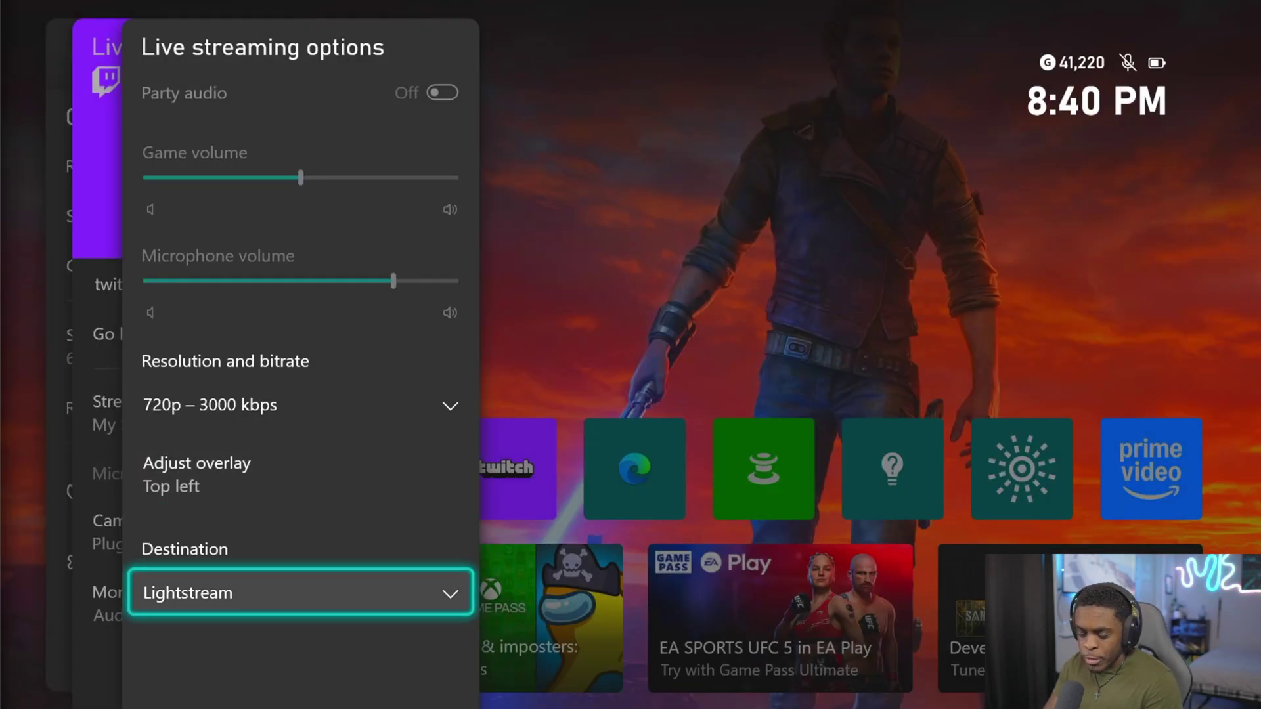
key("Return")
key("Up")
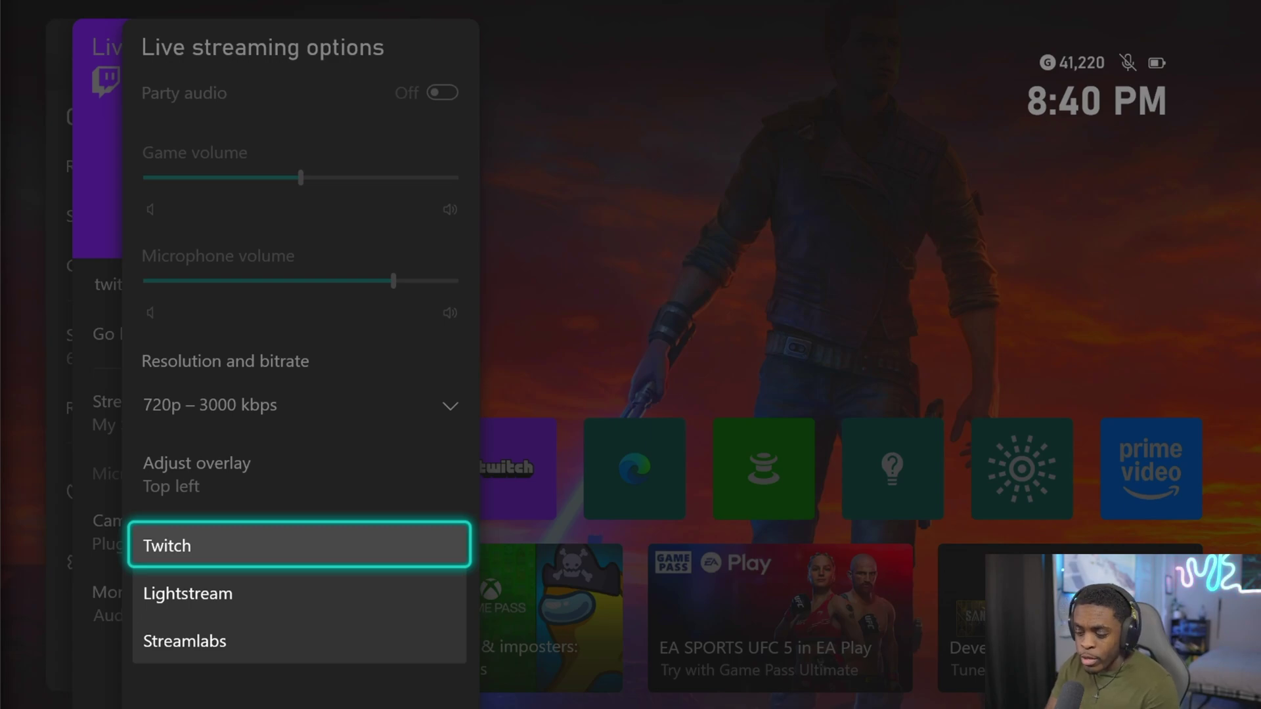
key("Down")
key("Return")
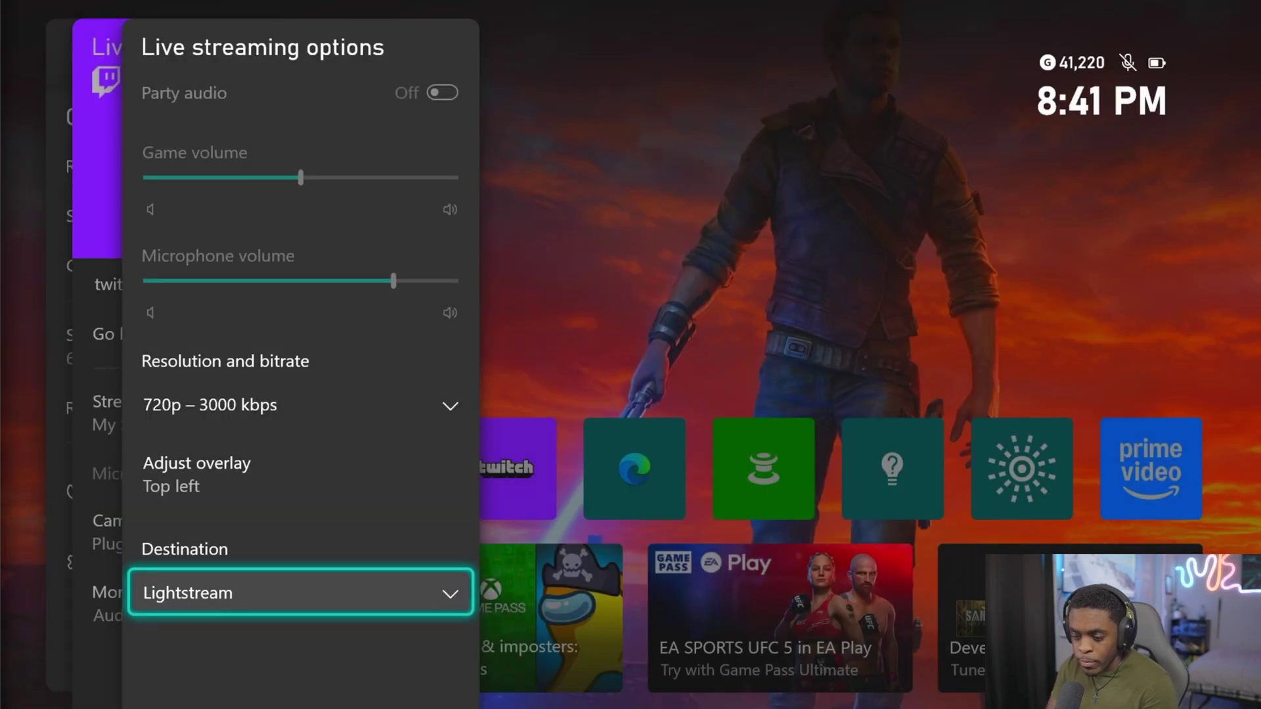
Close the live streaming options to watch the STAR WARS broadcast with the Live chat beside it.
key("Escape")
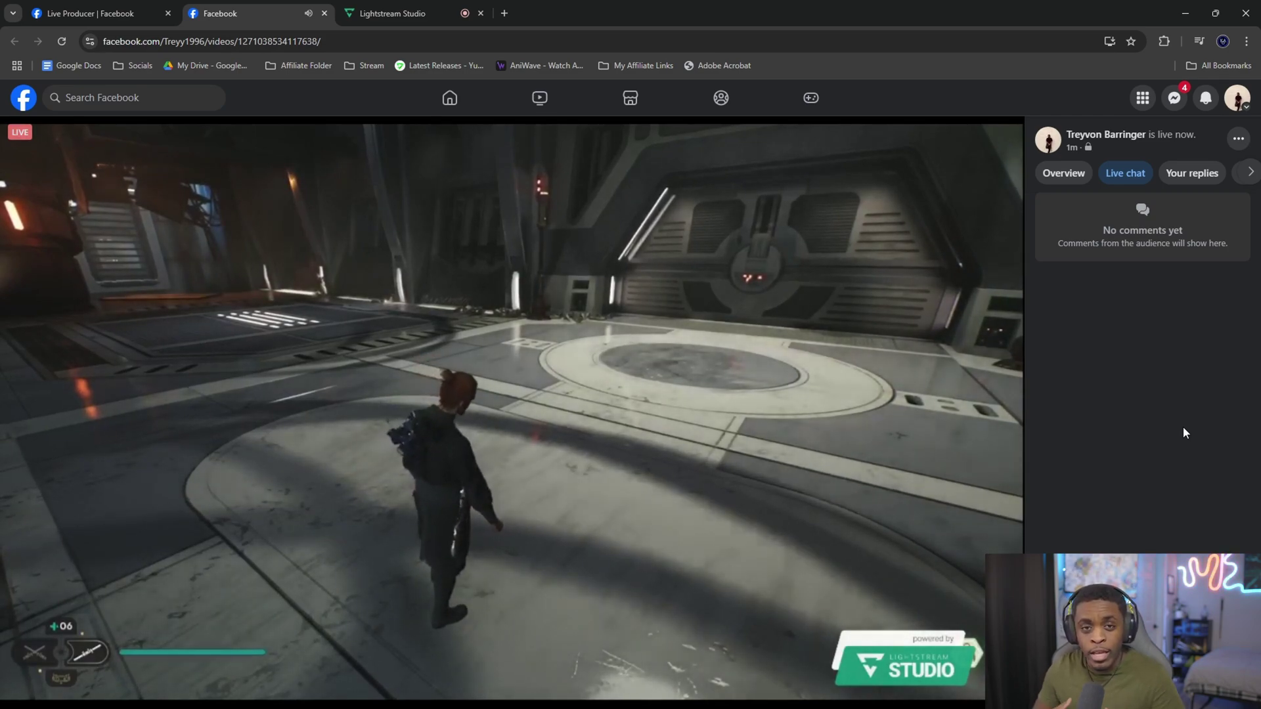
Return to Lightstream Studio and open the empty Platform Chat beside the Game Source stage.
left_click(415, 12)
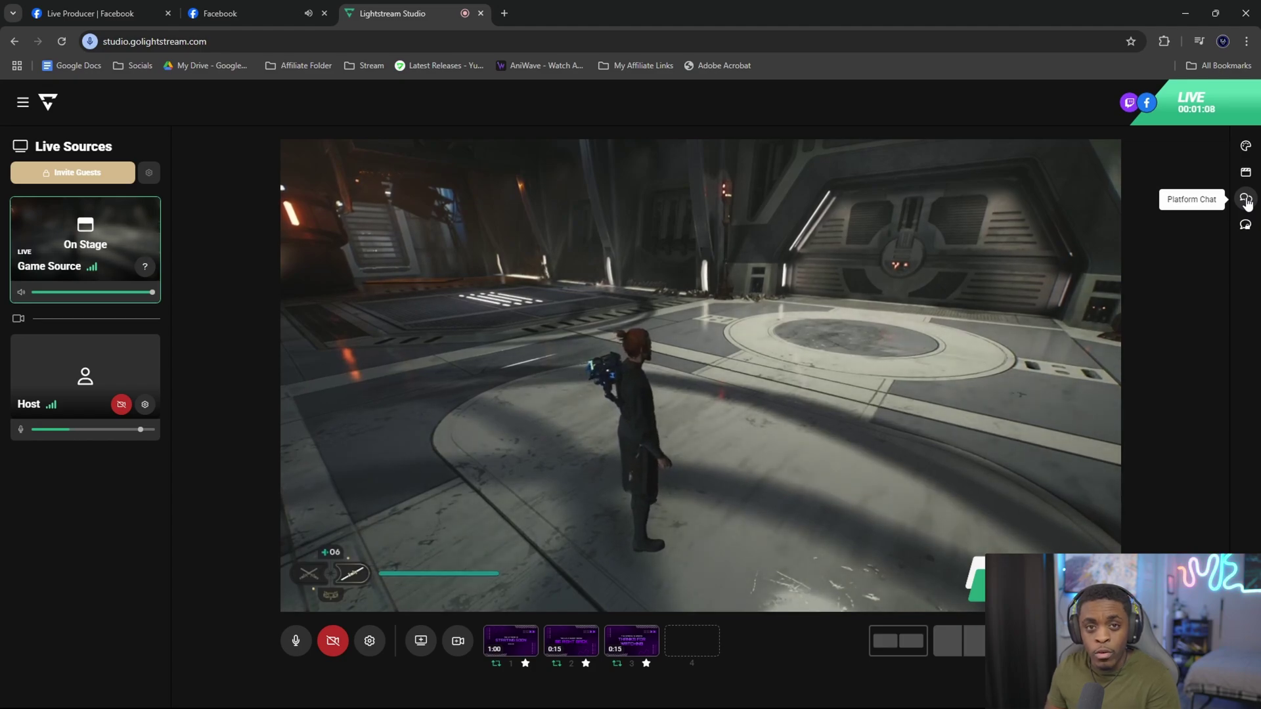
left_click(1246, 200)
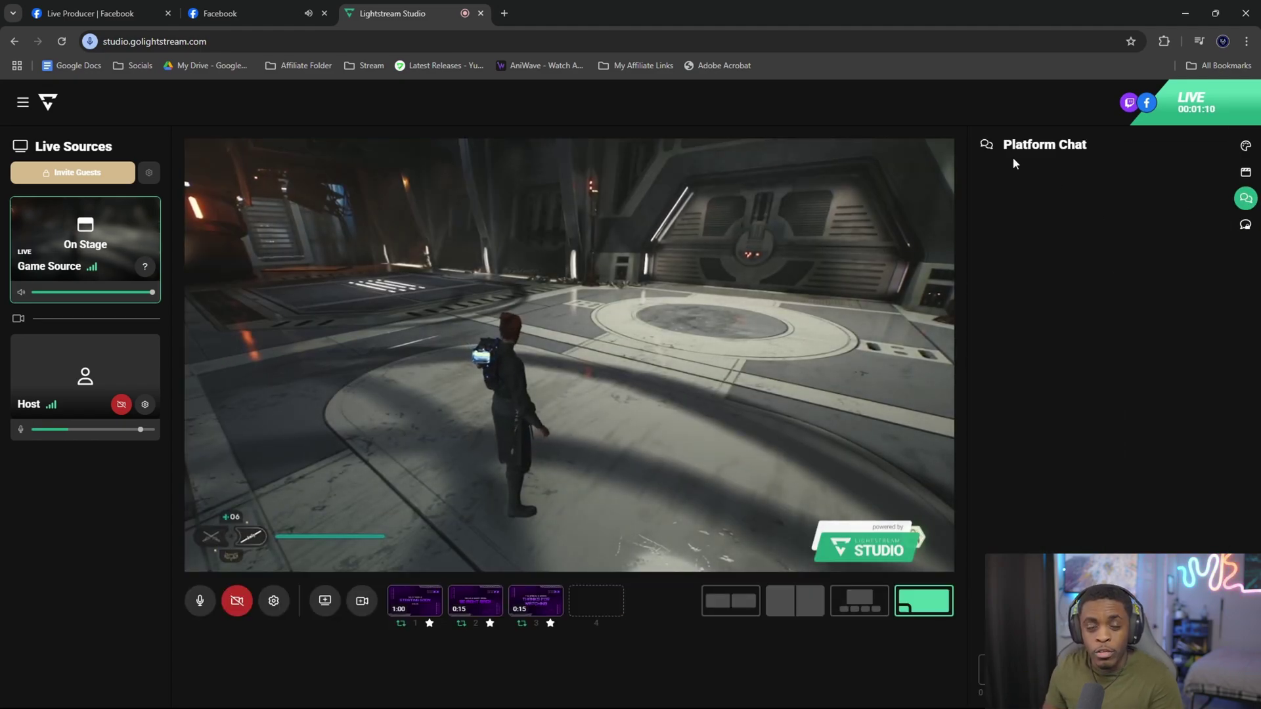